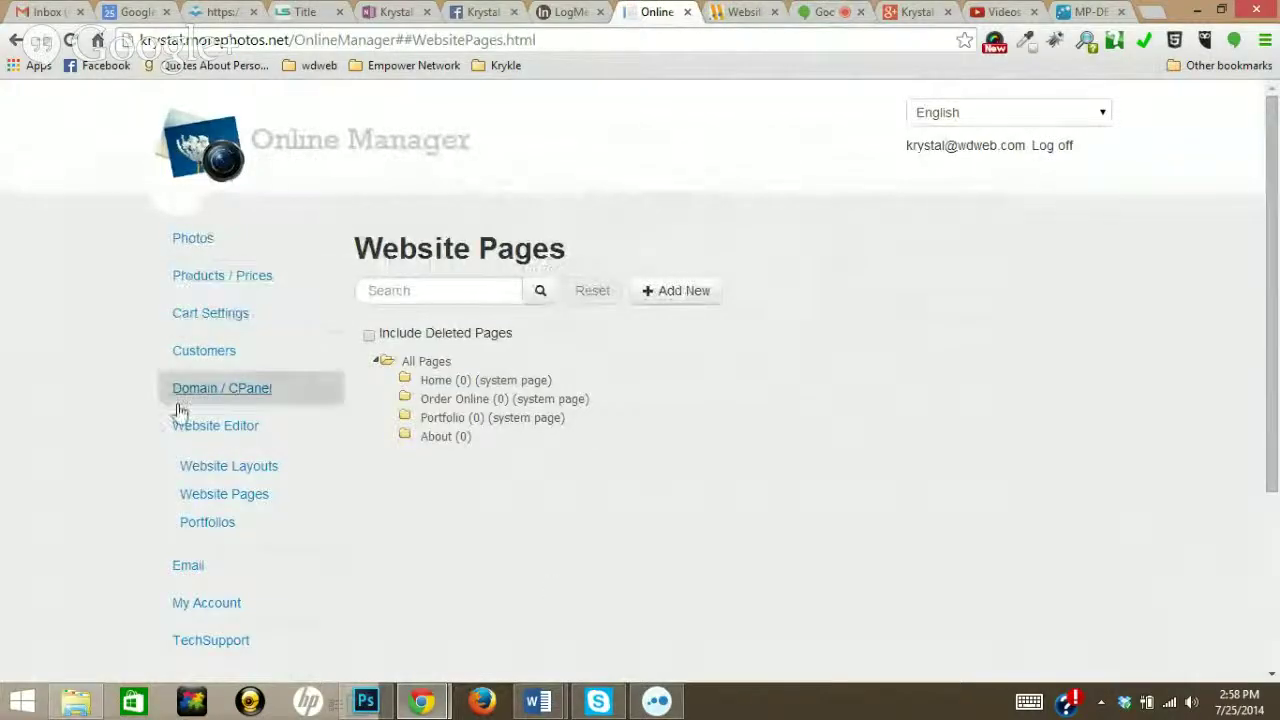
Collapse and re-expand the website editing options panel
left_click(241, 442)
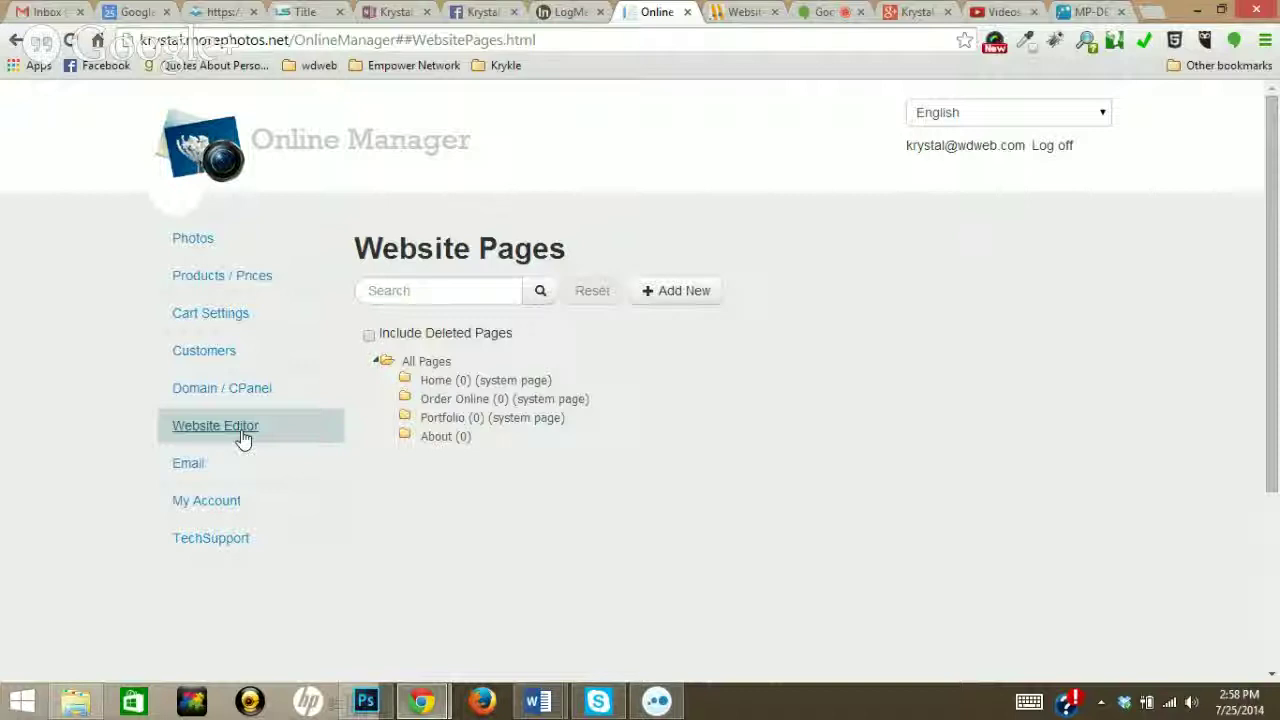
left_click(242, 437)
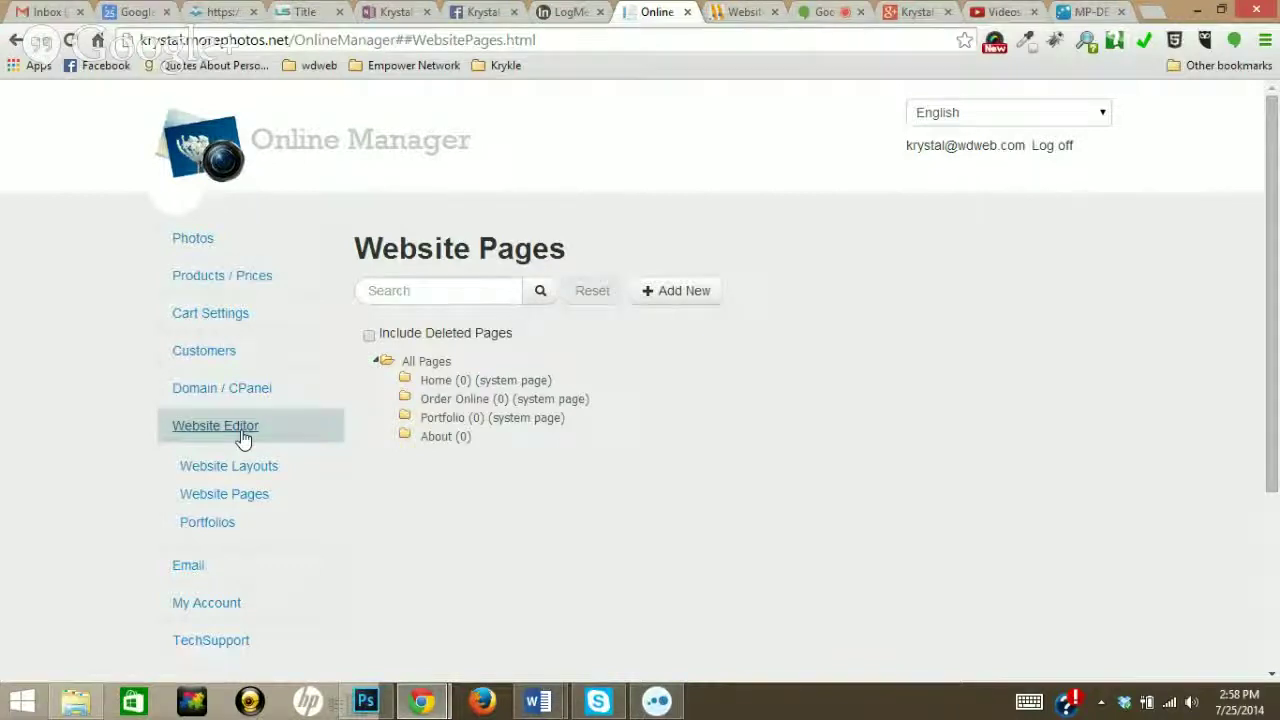
left_click(240, 434)
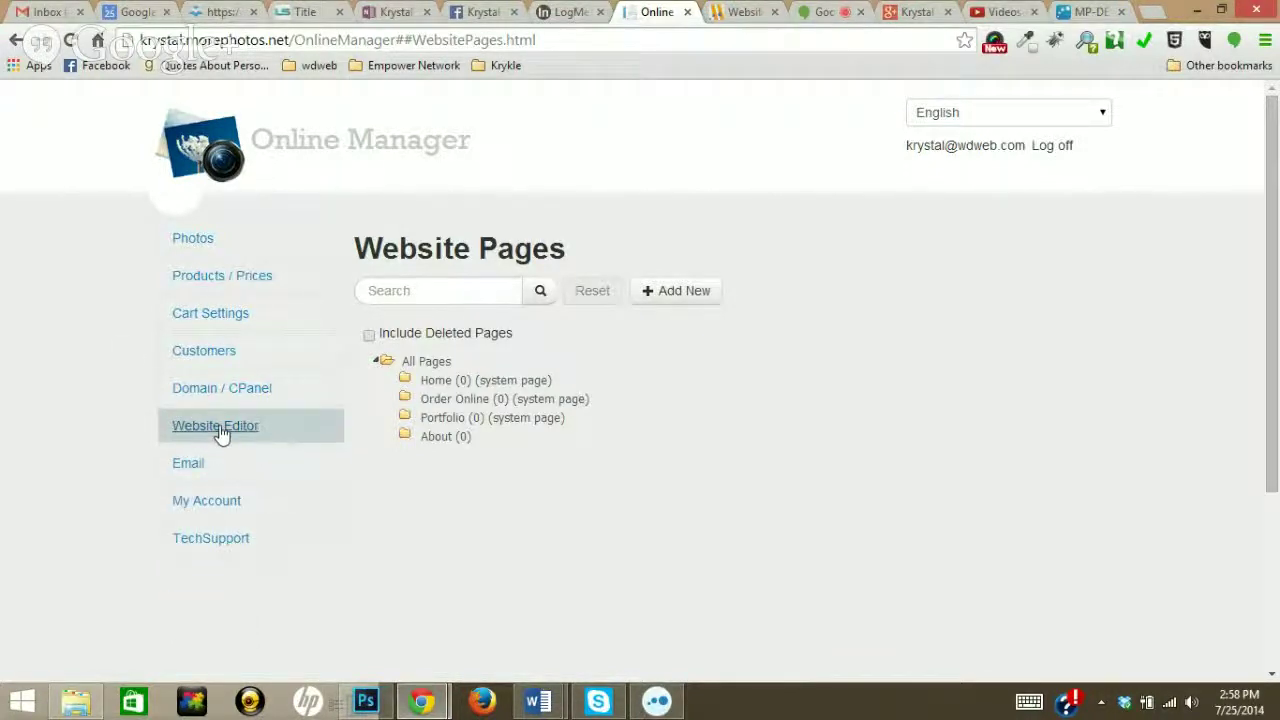
left_click(220, 432)
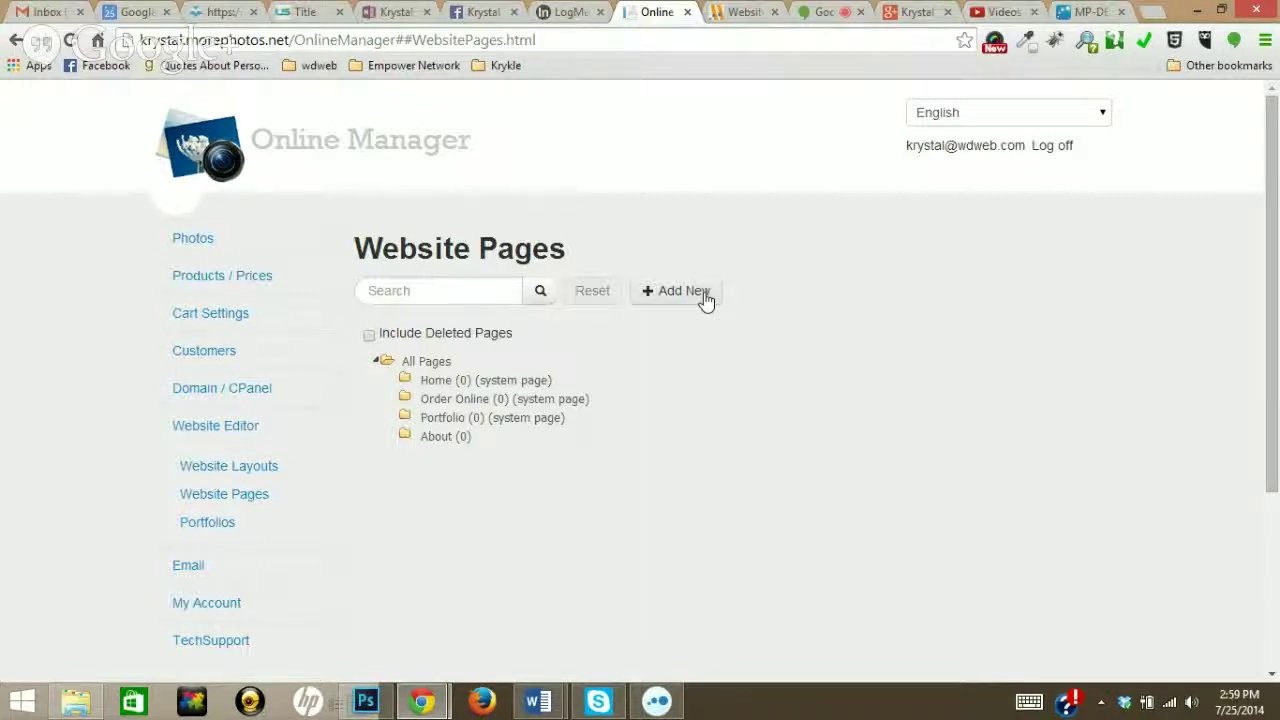
Add a new website page named 'Test' and clear its Sort Order value
left_click(684, 291)
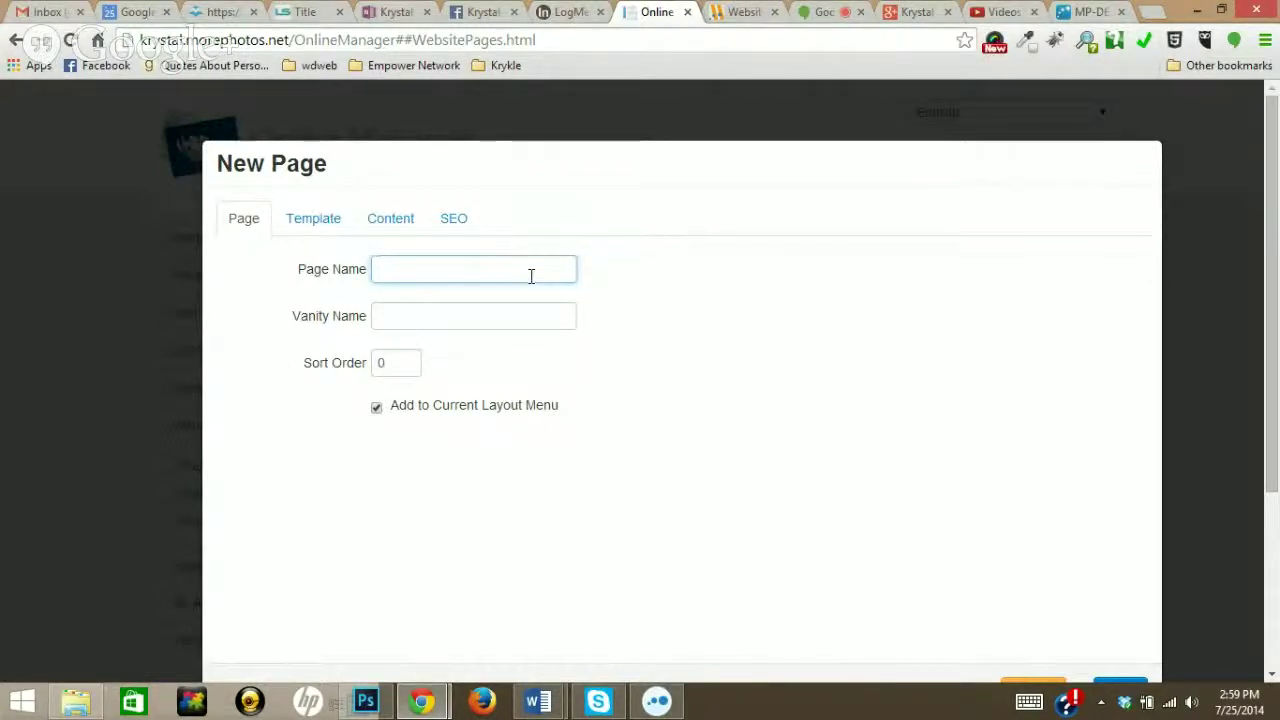
type("Test")
left_click(397, 364)
key("BackSpace")
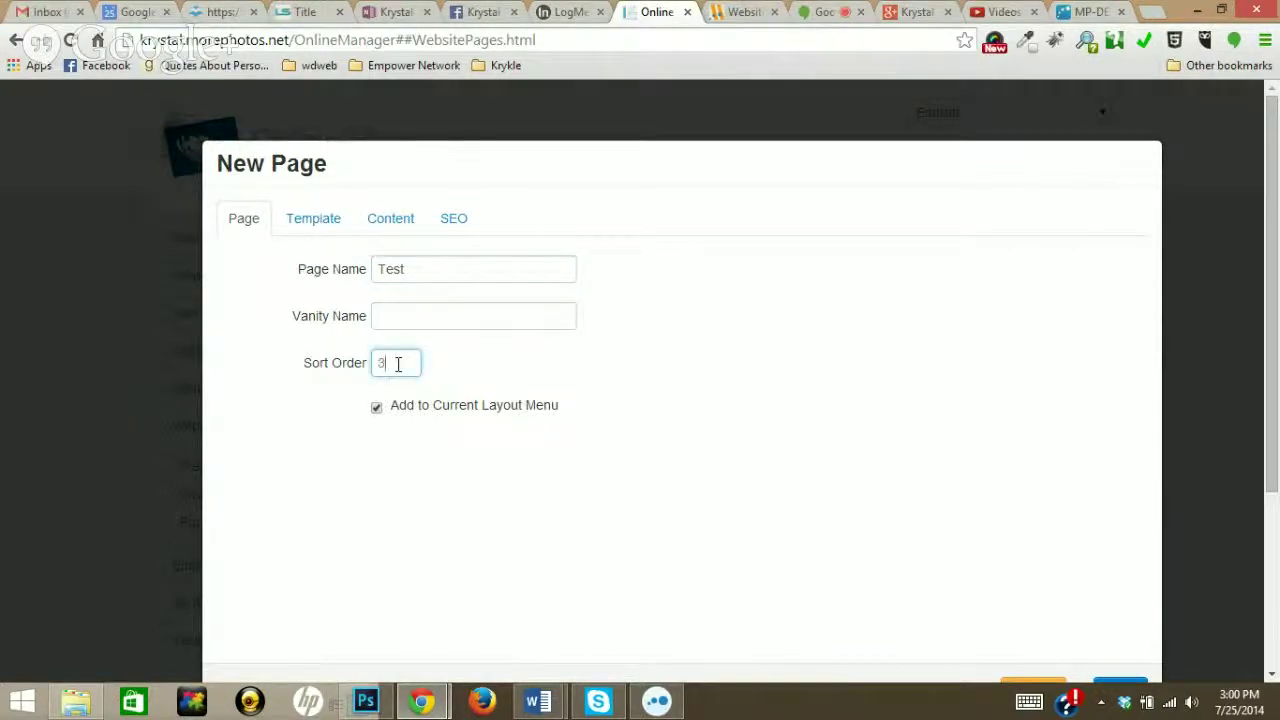
Enter sort order 3, keep the One Column Layout template, and go to the Content tab
type("3")
left_click(313, 220)
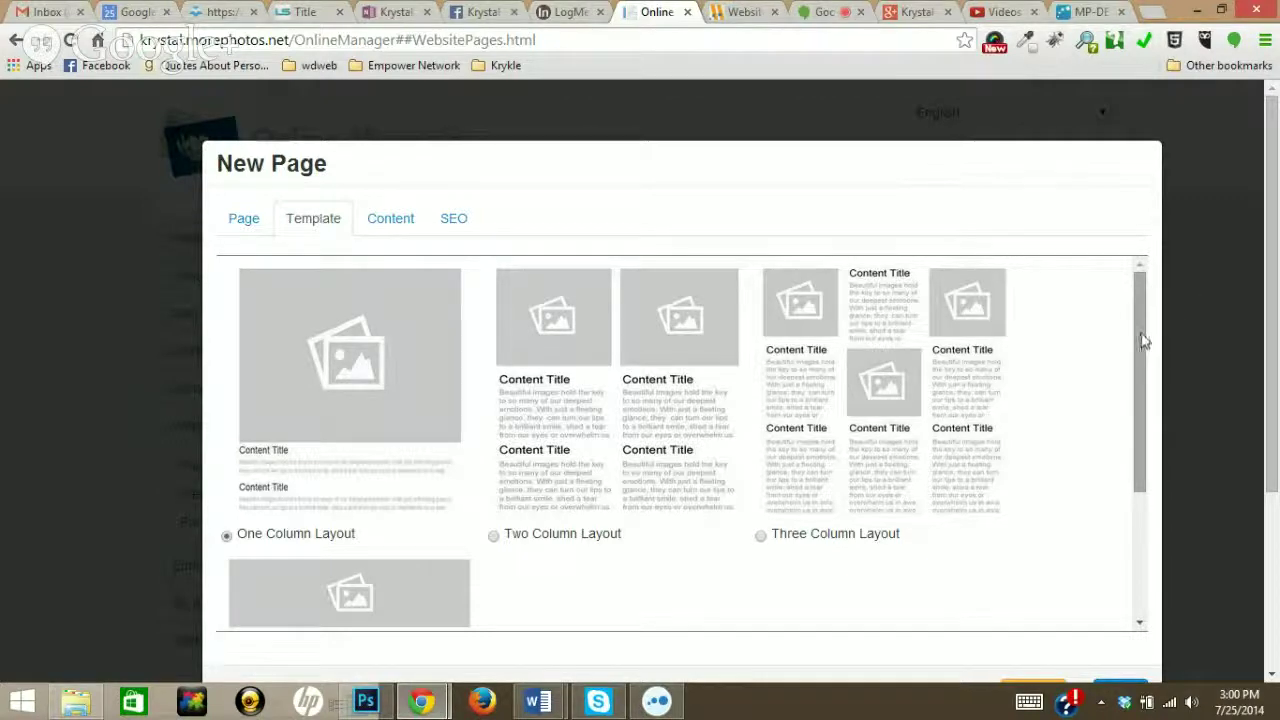
mouse_move(1145, 341)
left_mouse_down()
mouse_move(1145, 363)
mouse_move(1143, 340)
left_mouse_up()
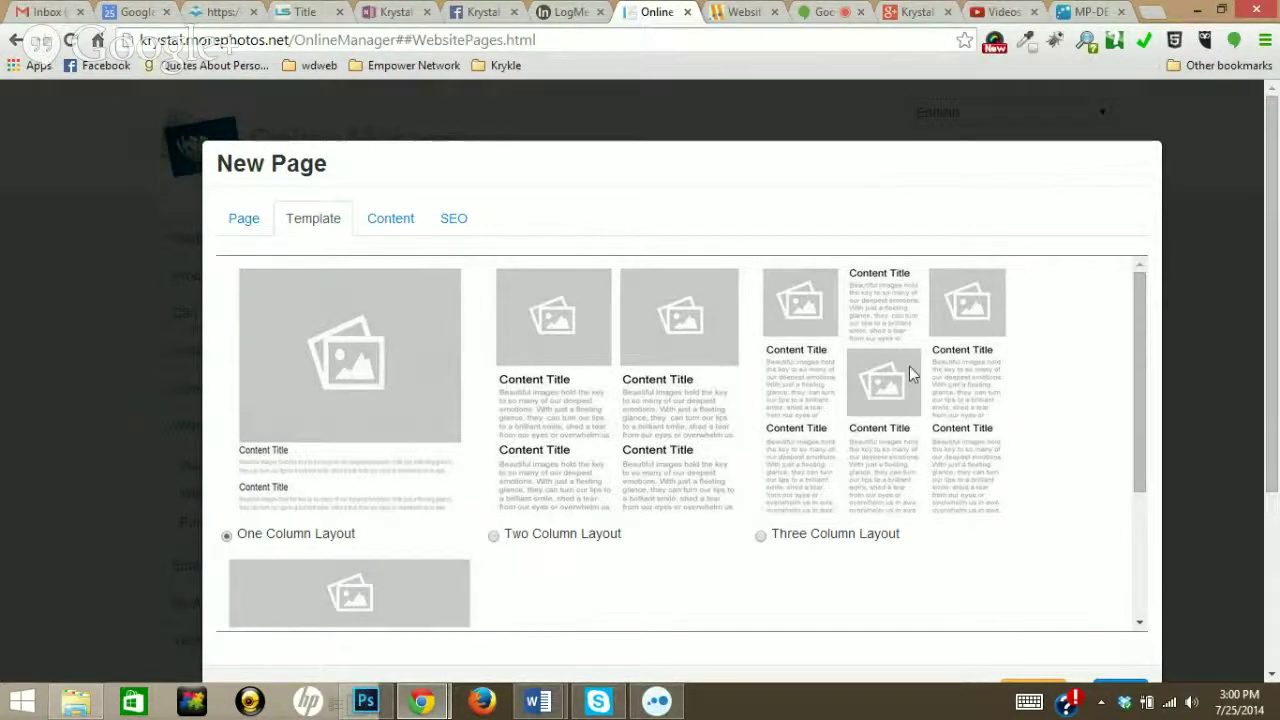
left_click_drag(1141, 381, 1141, 519)
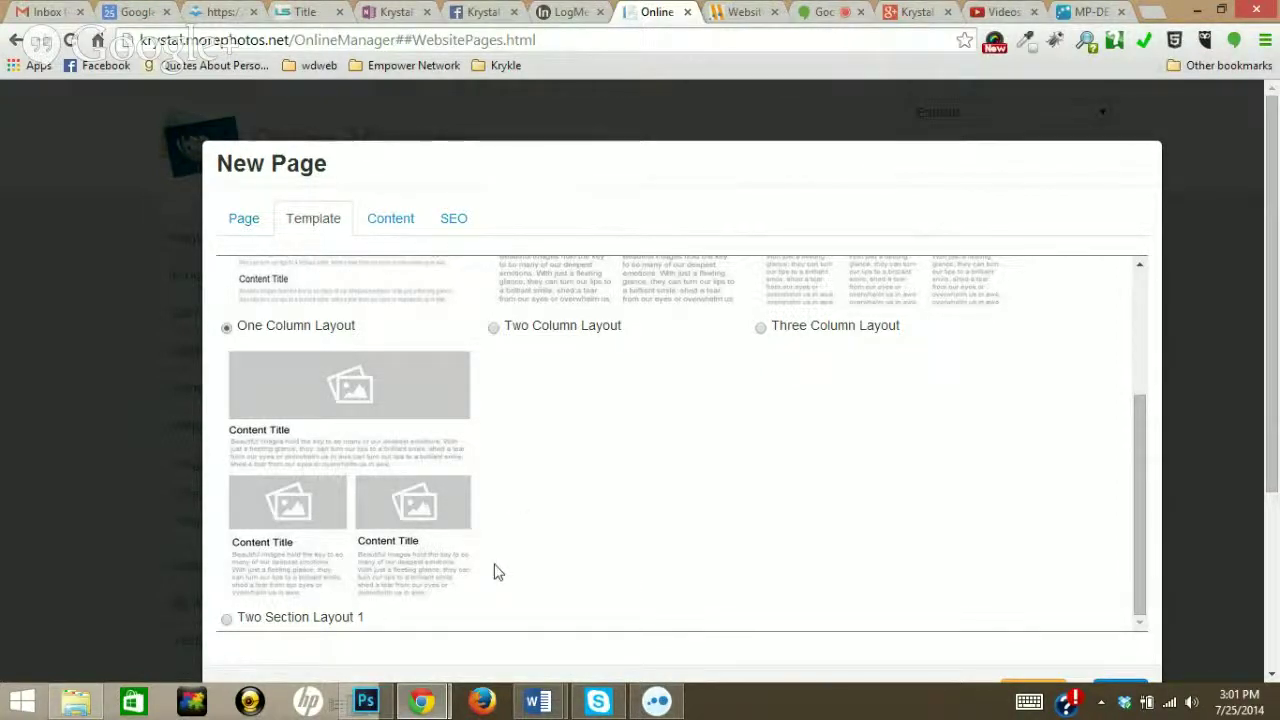
left_click_drag(1135, 506, 1144, 345)
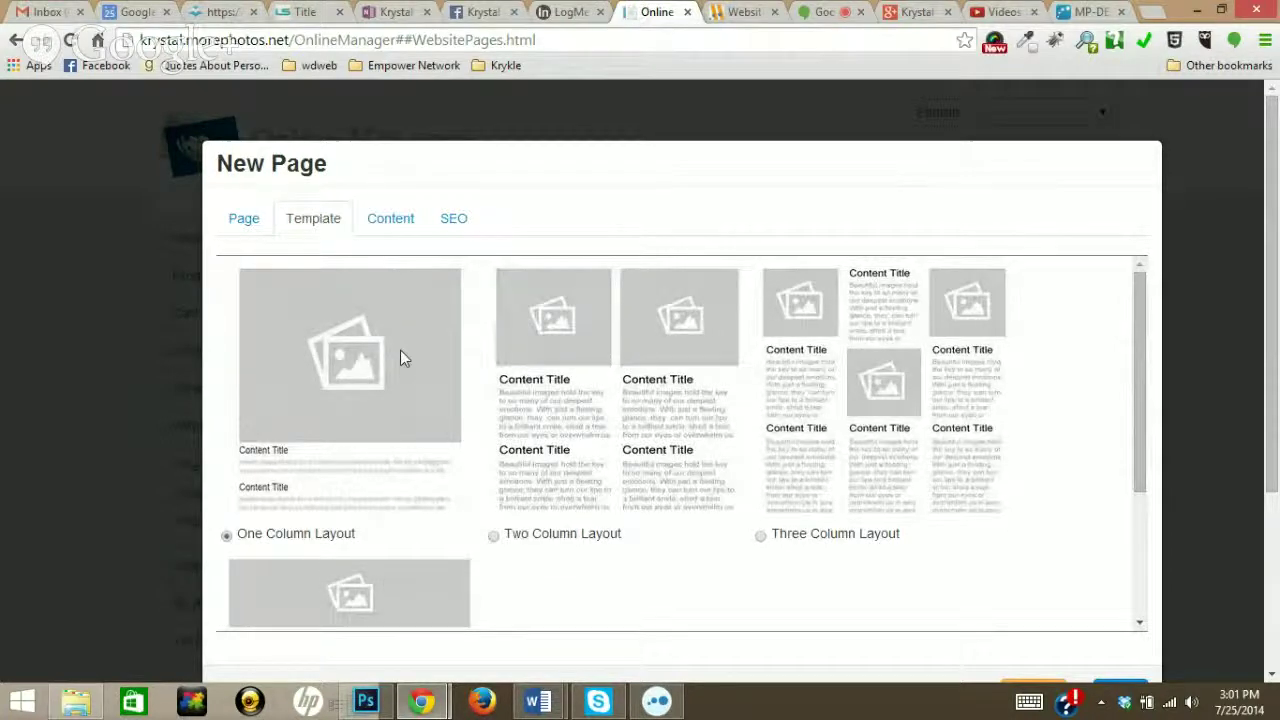
left_click(390, 222)
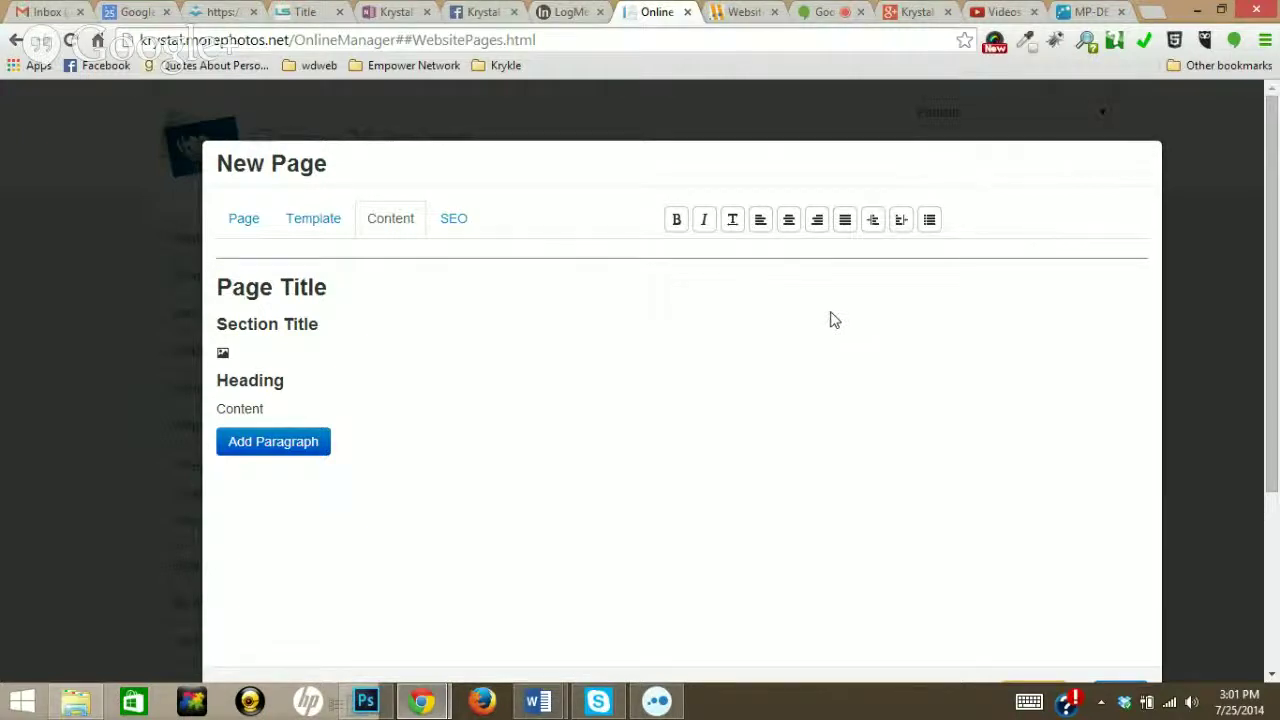
Replace the placeholder page title with 'Test'
left_click(278, 287)
left_click_drag(349, 287, 200, 287)
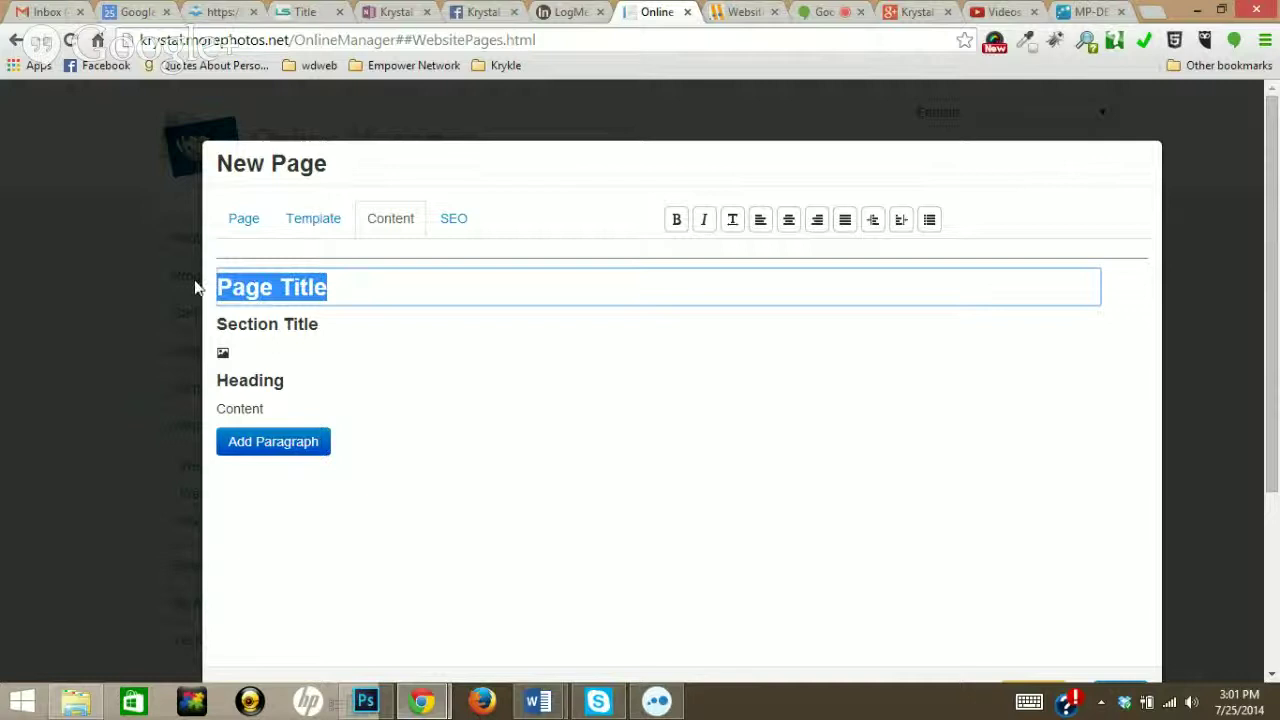
type("Test")
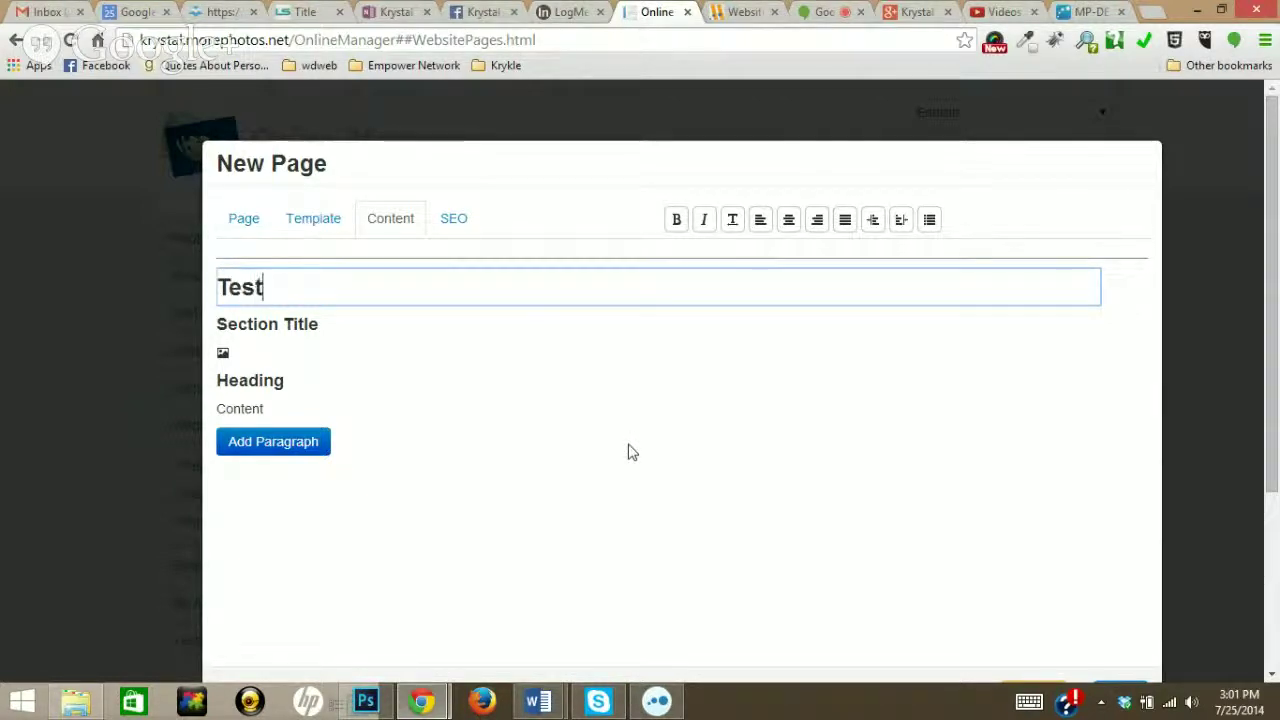
Change the section title to 'Section Title Test' and add an image area below it
left_click(307, 324)
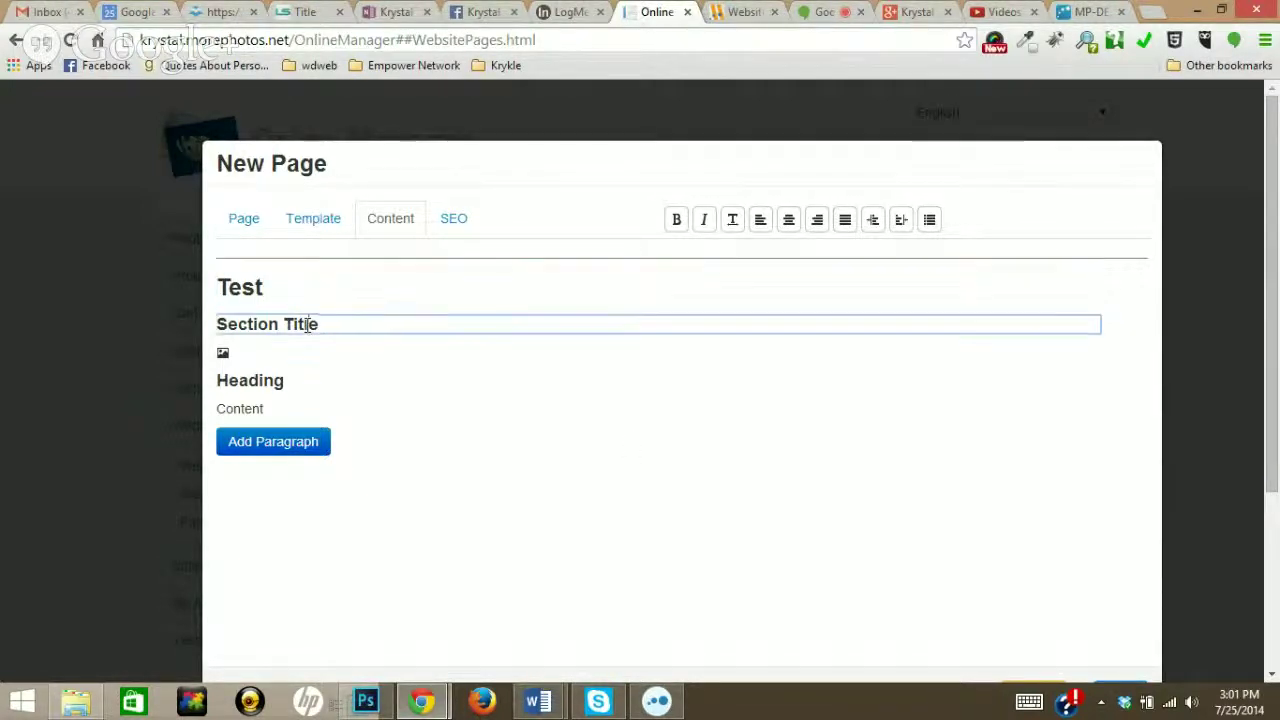
triple_click(307, 324)
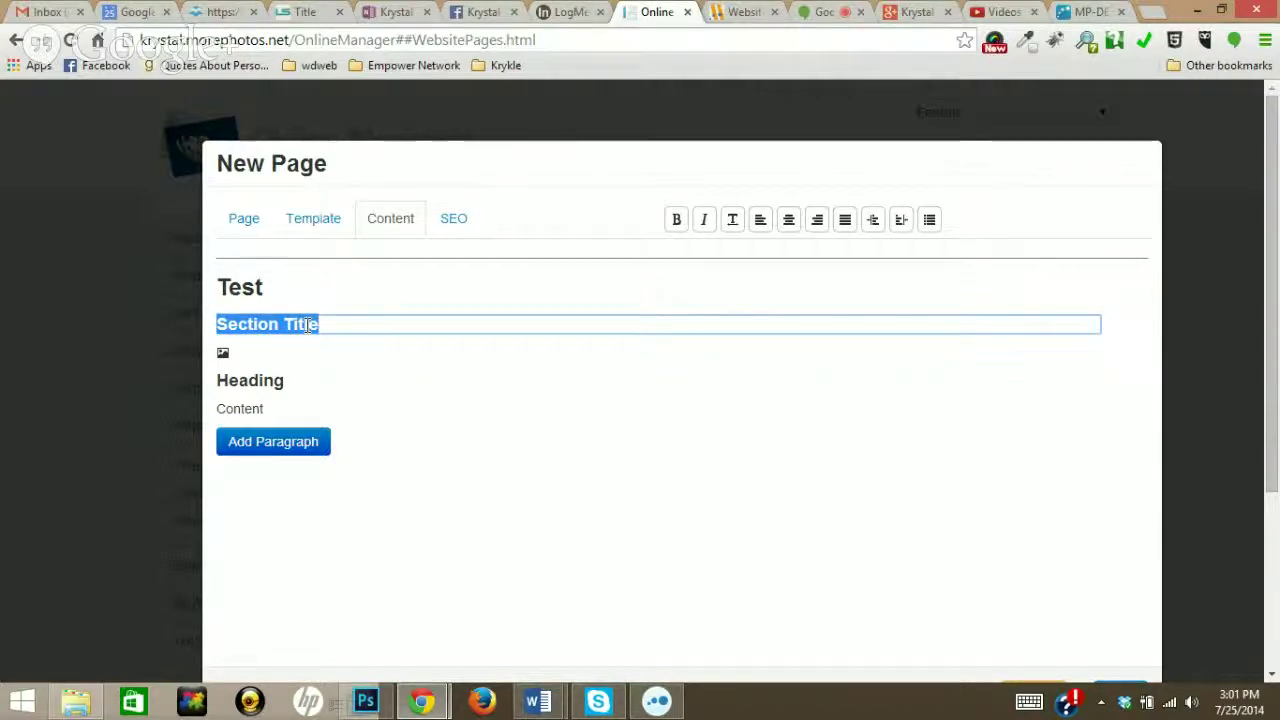
key("Right")
type("Test")
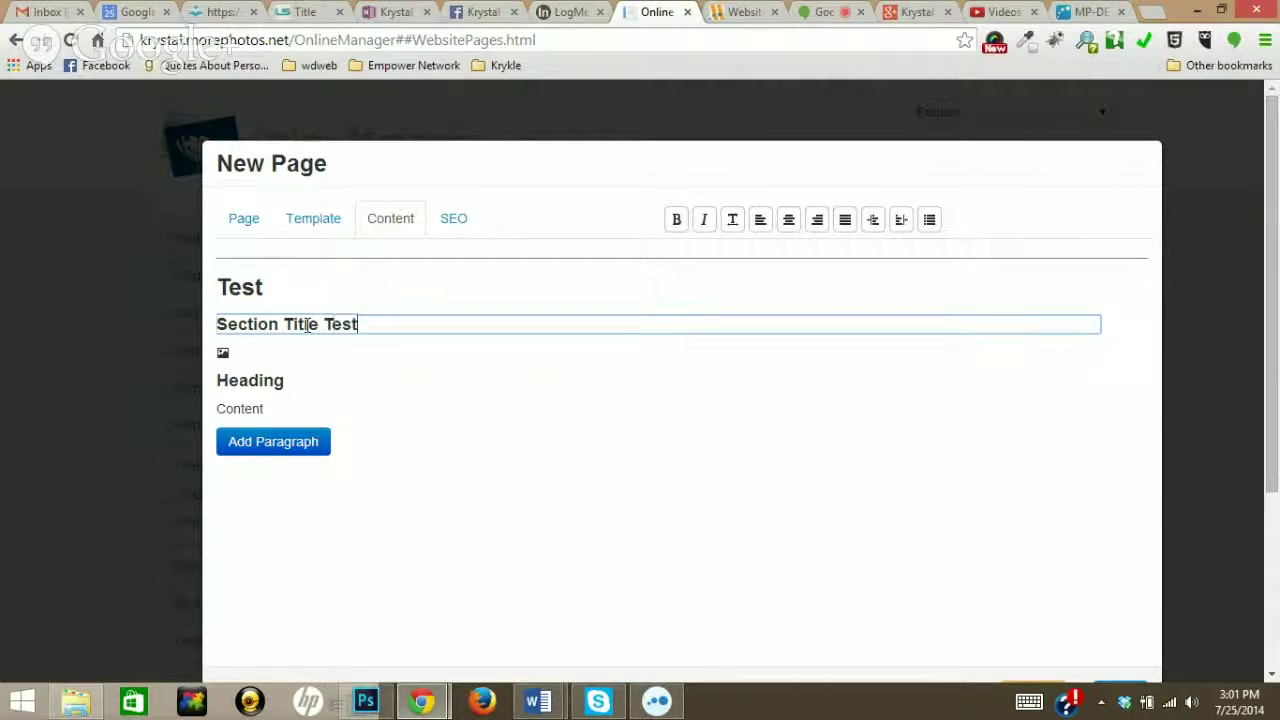
left_click(222, 353)
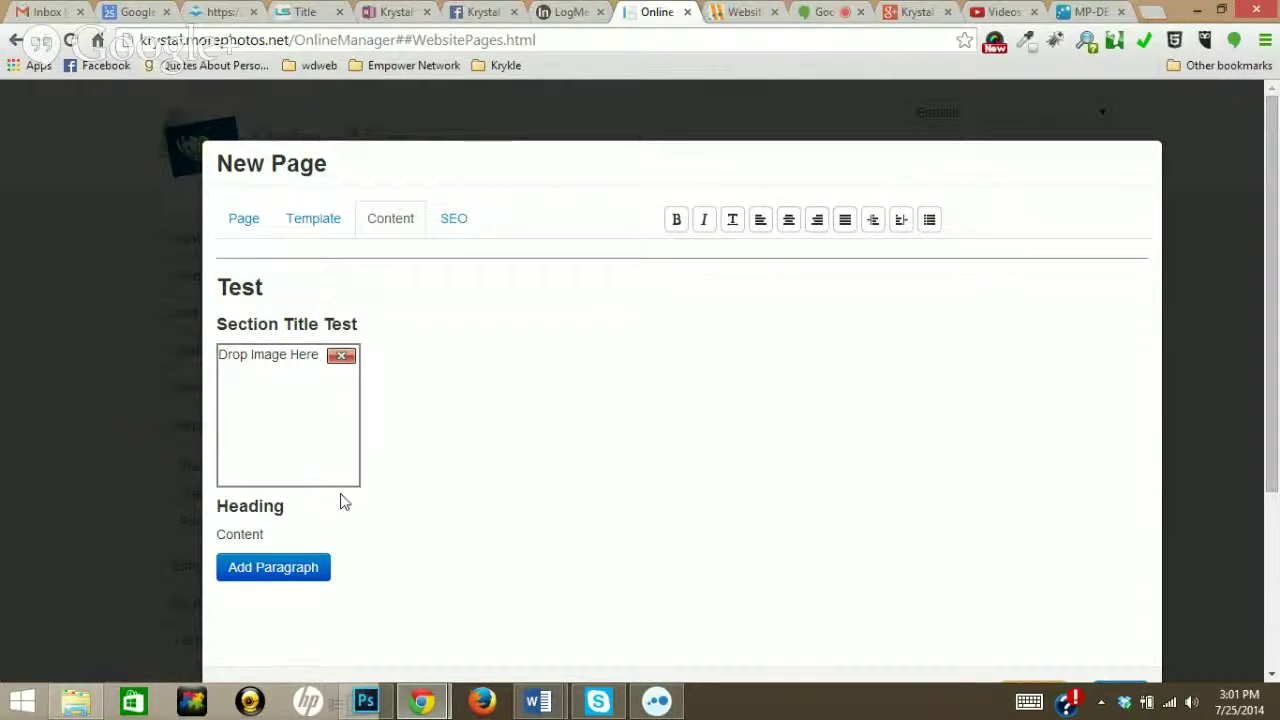
Drag the Background-Beach3 palm sunset photo from File Explorer into the page's image drop area
left_click(76, 703)
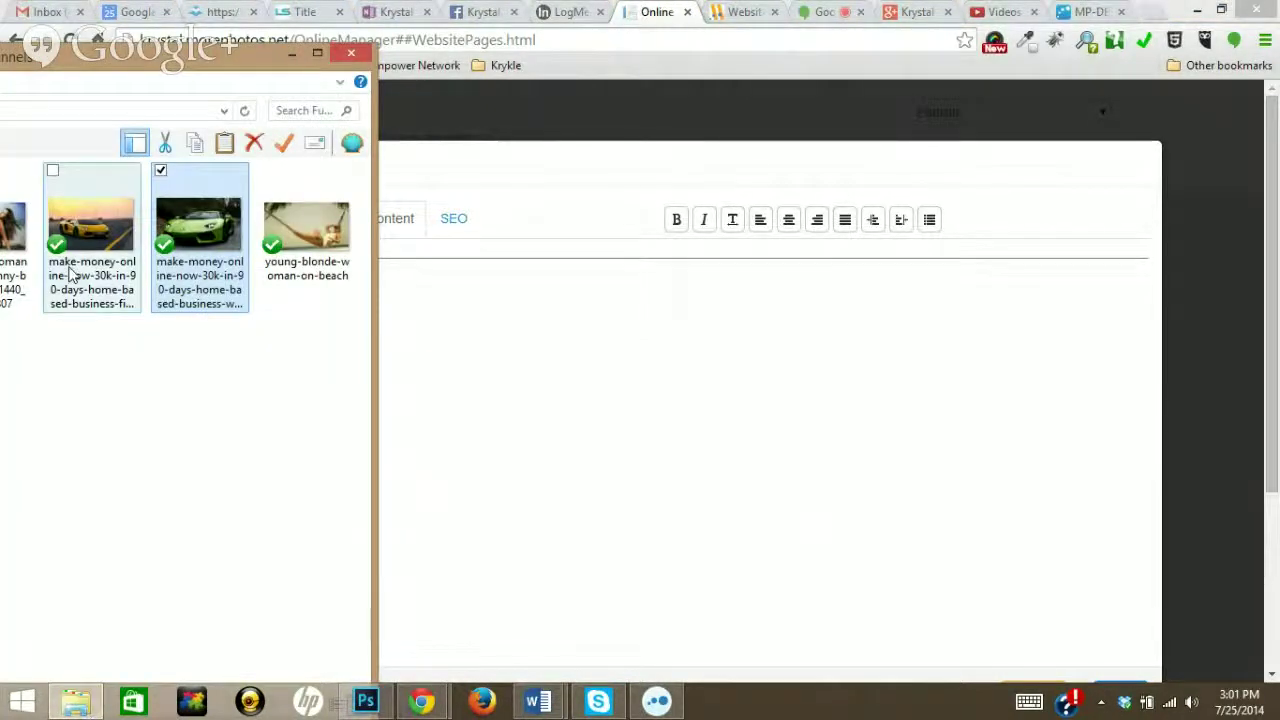
left_click(100, 207)
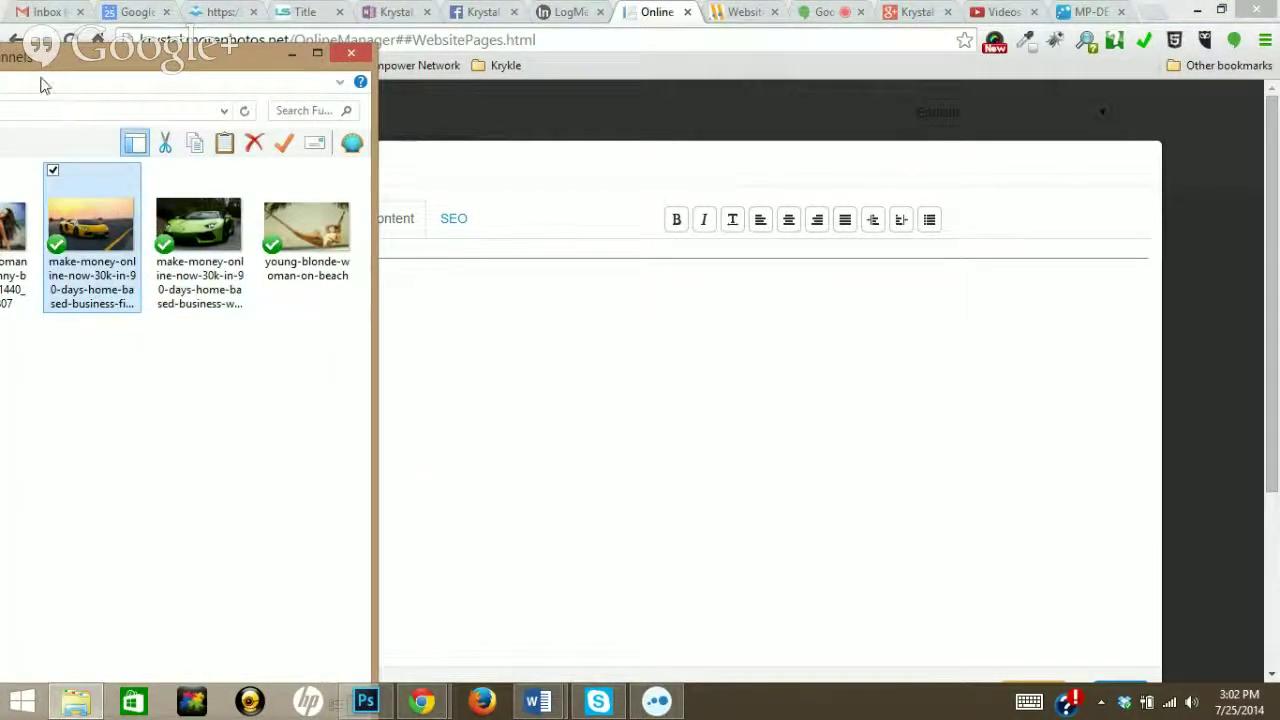
left_click_drag(38, 78, 980, 86)
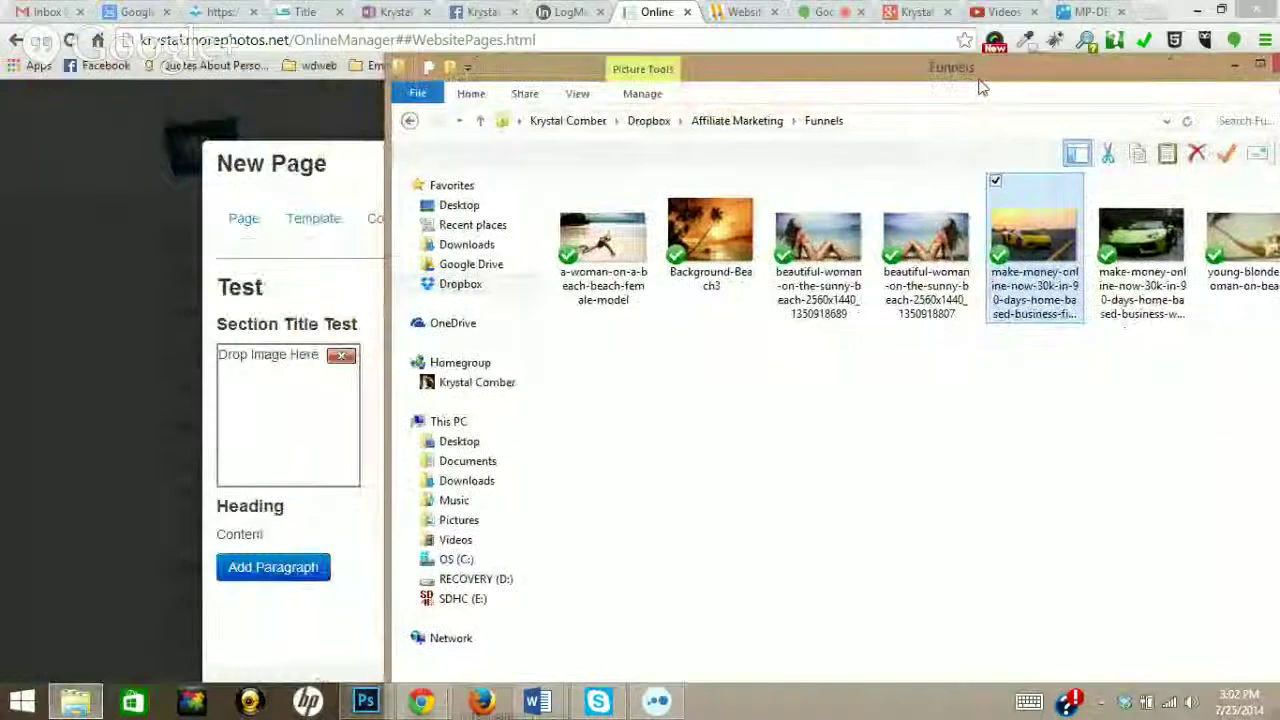
left_click(710, 235)
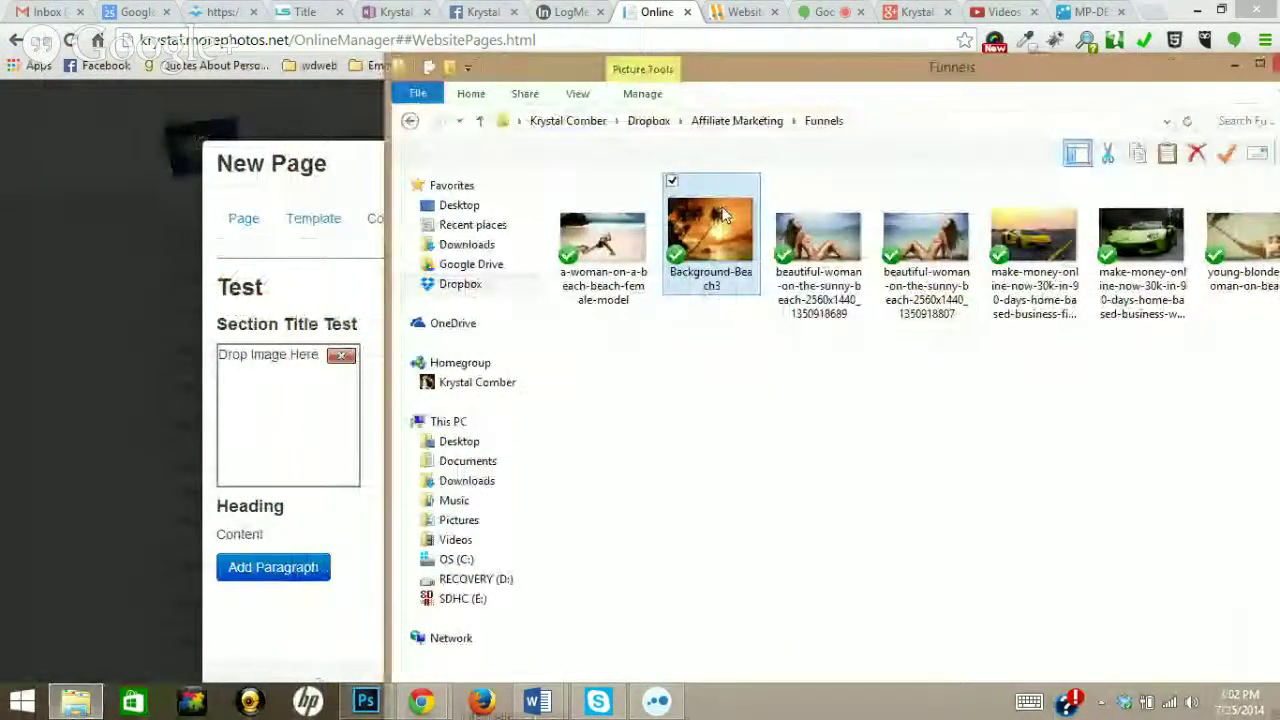
left_click_drag(710, 235, 308, 420)
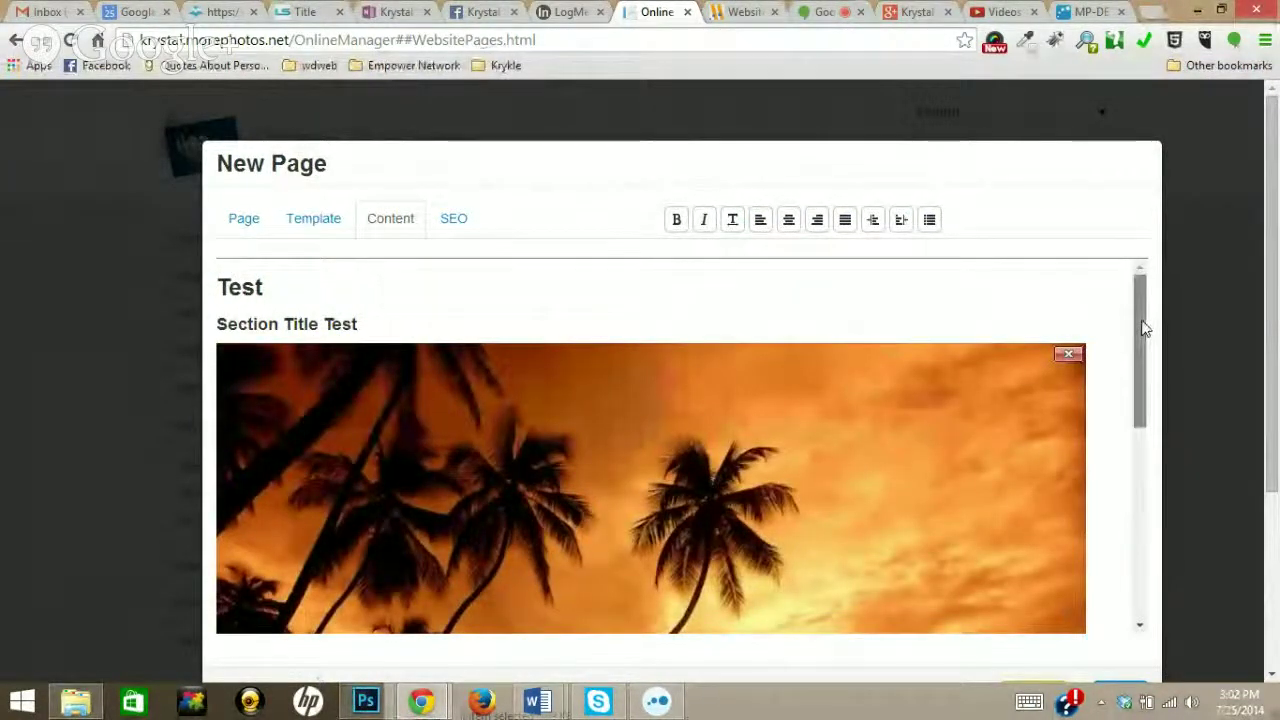
Scroll the page content to show the palm photo above the Heading and Content placeholders
mouse_move(1143, 323)
left_mouse_down()
mouse_move(1143, 358)
mouse_move(1142, 322)
left_mouse_up()
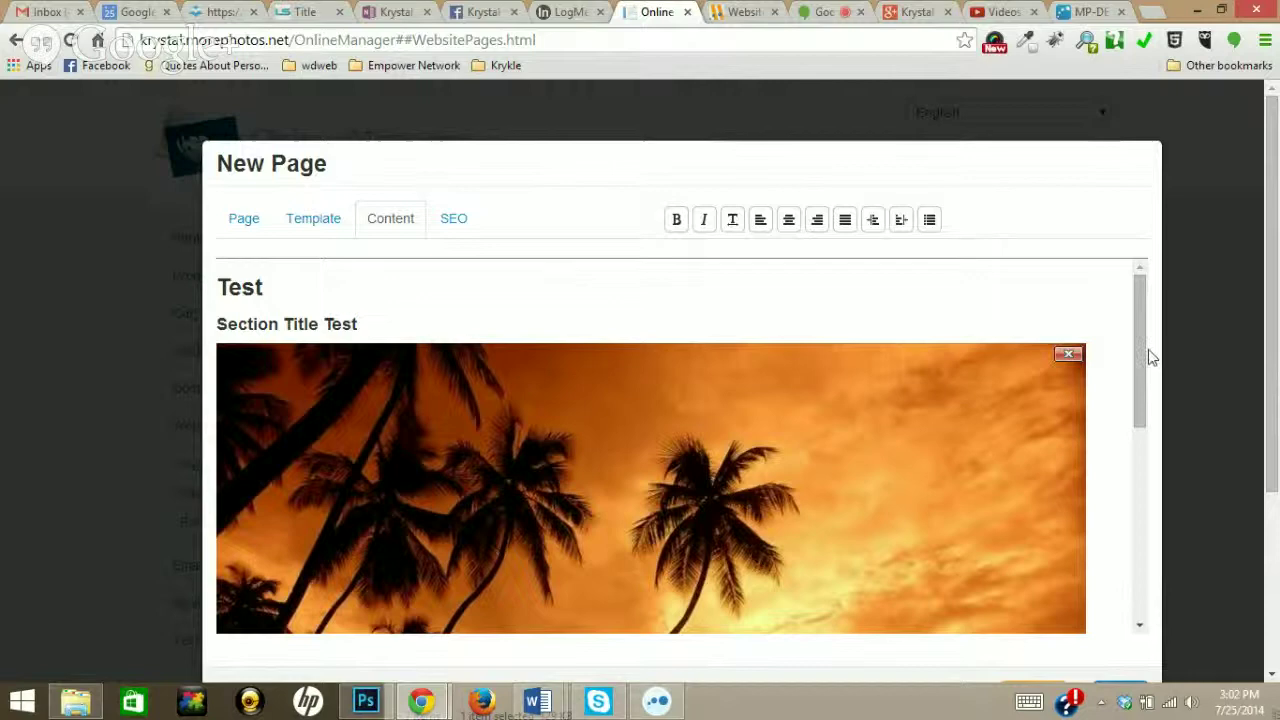
left_click_drag(1143, 351, 1147, 371)
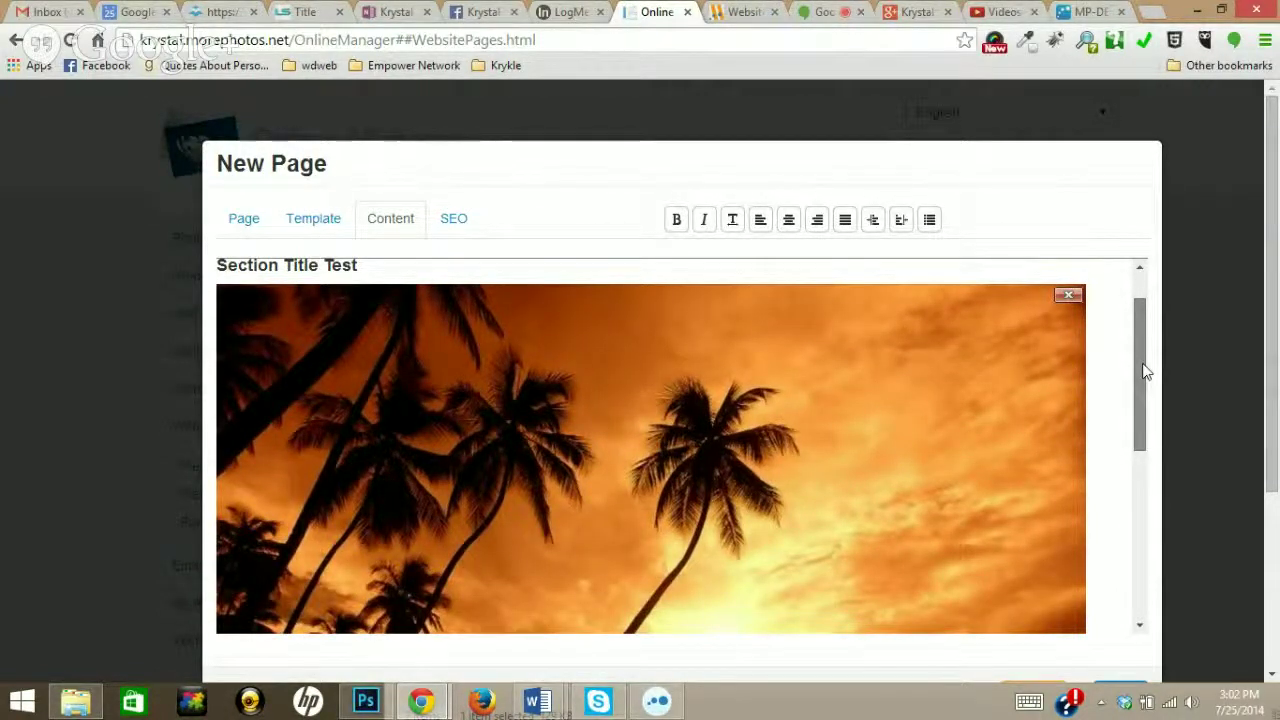
left_click_drag(1146, 371, 1148, 523)
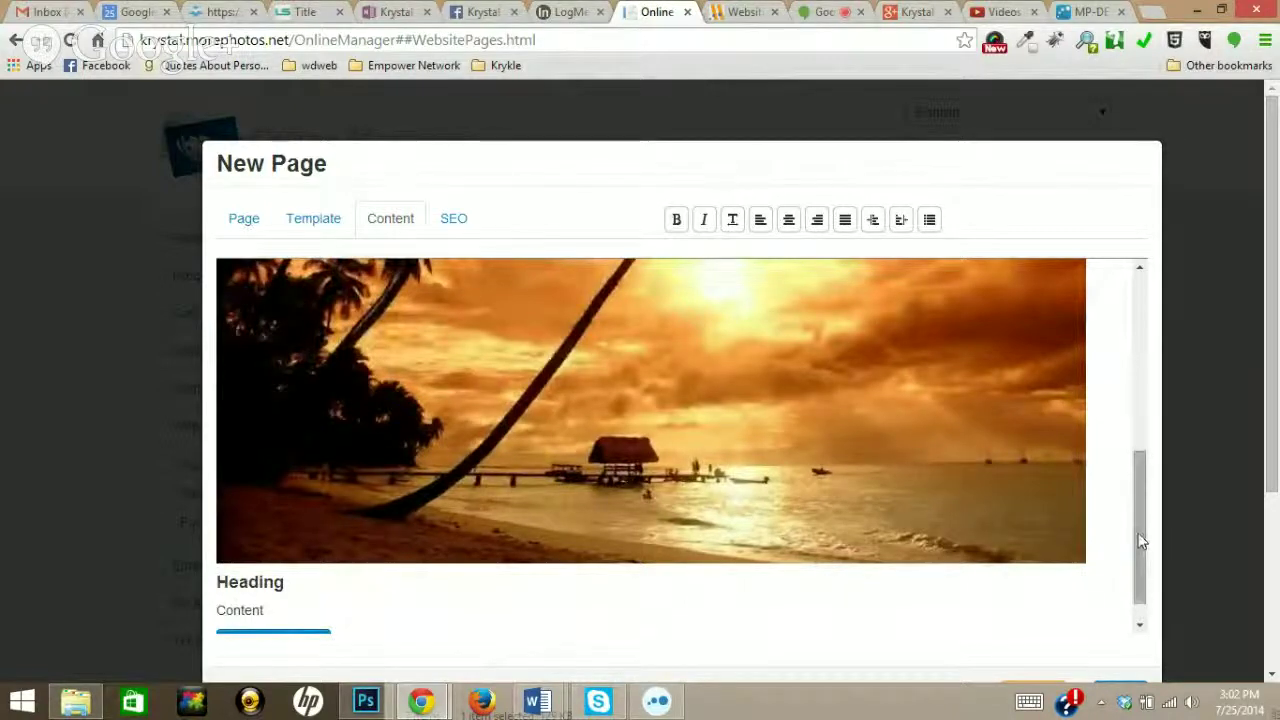
left_click_drag(1140, 543, 1148, 618)
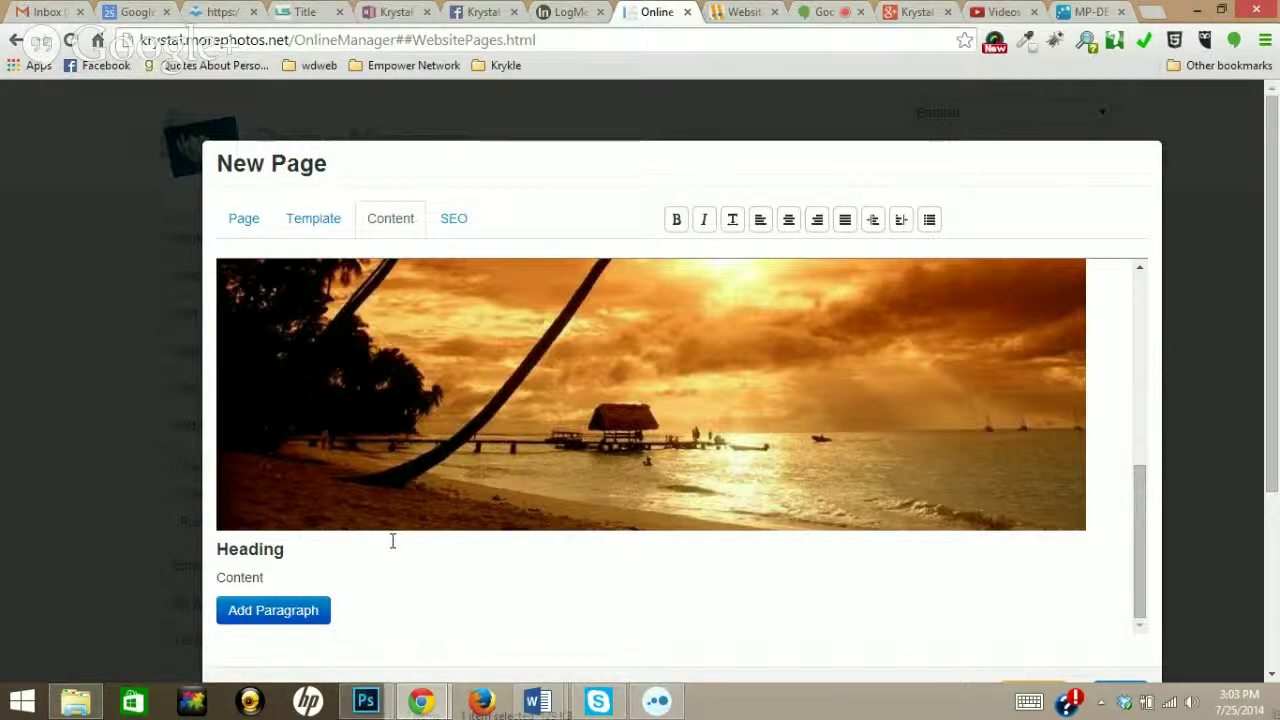
Make the heading 'Heading Test' and paragraph 'This is my content for my test page', then save
left_click(268, 552)
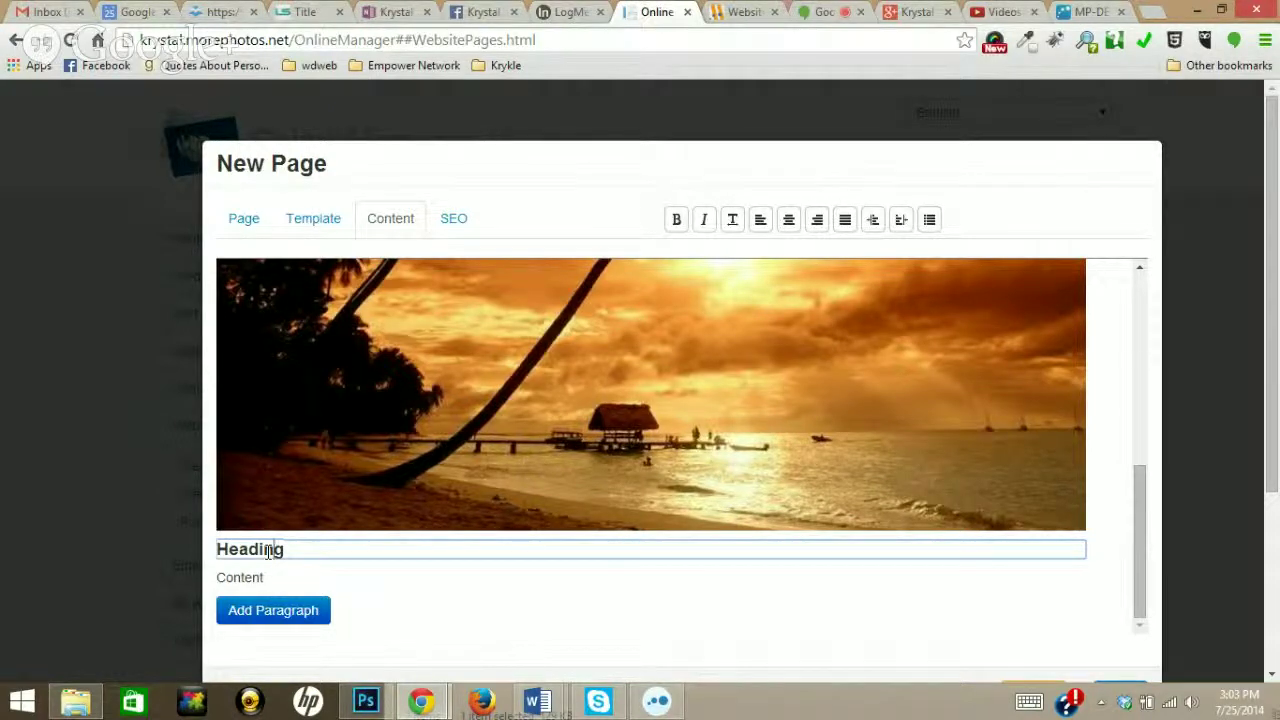
type("Test")
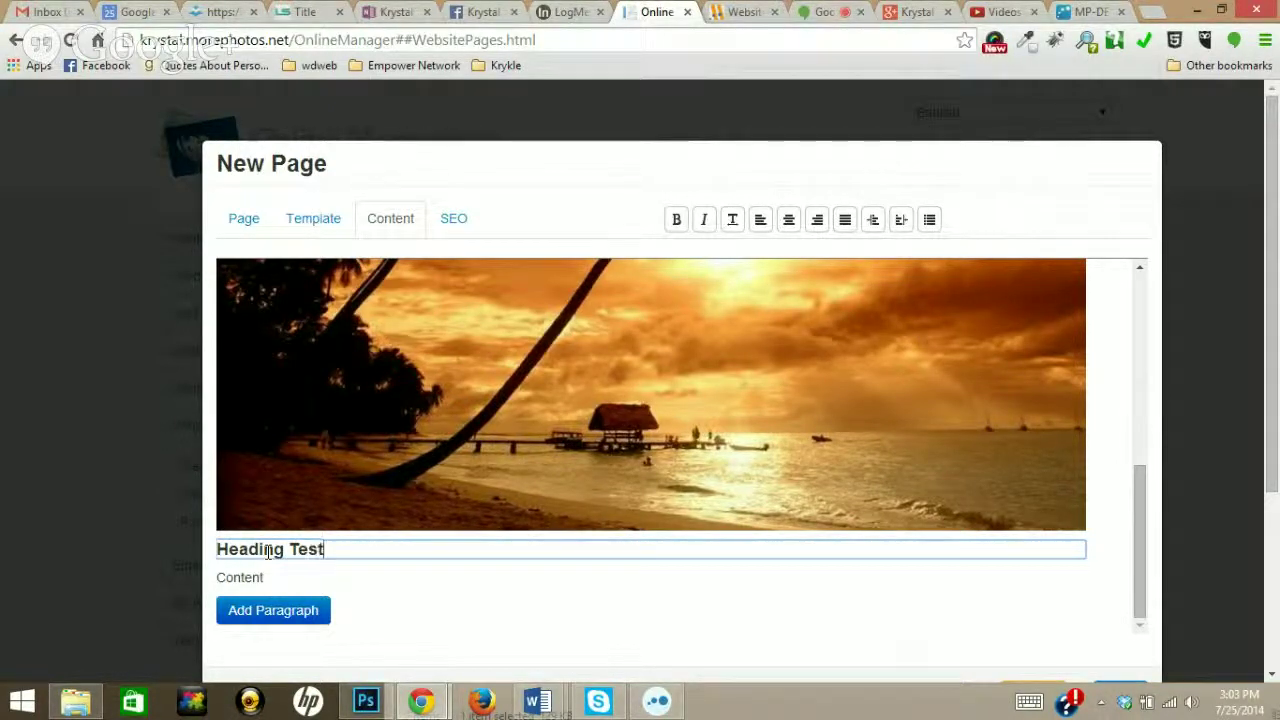
left_click(252, 577)
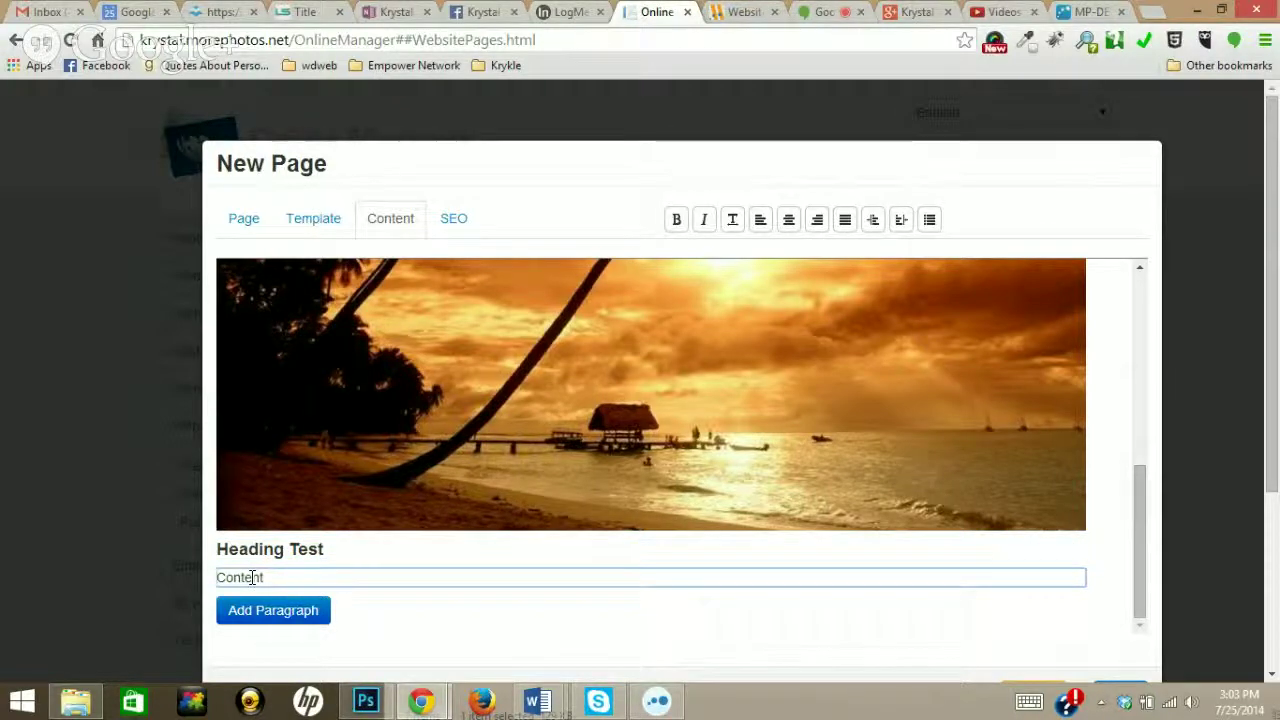
type("- Th")
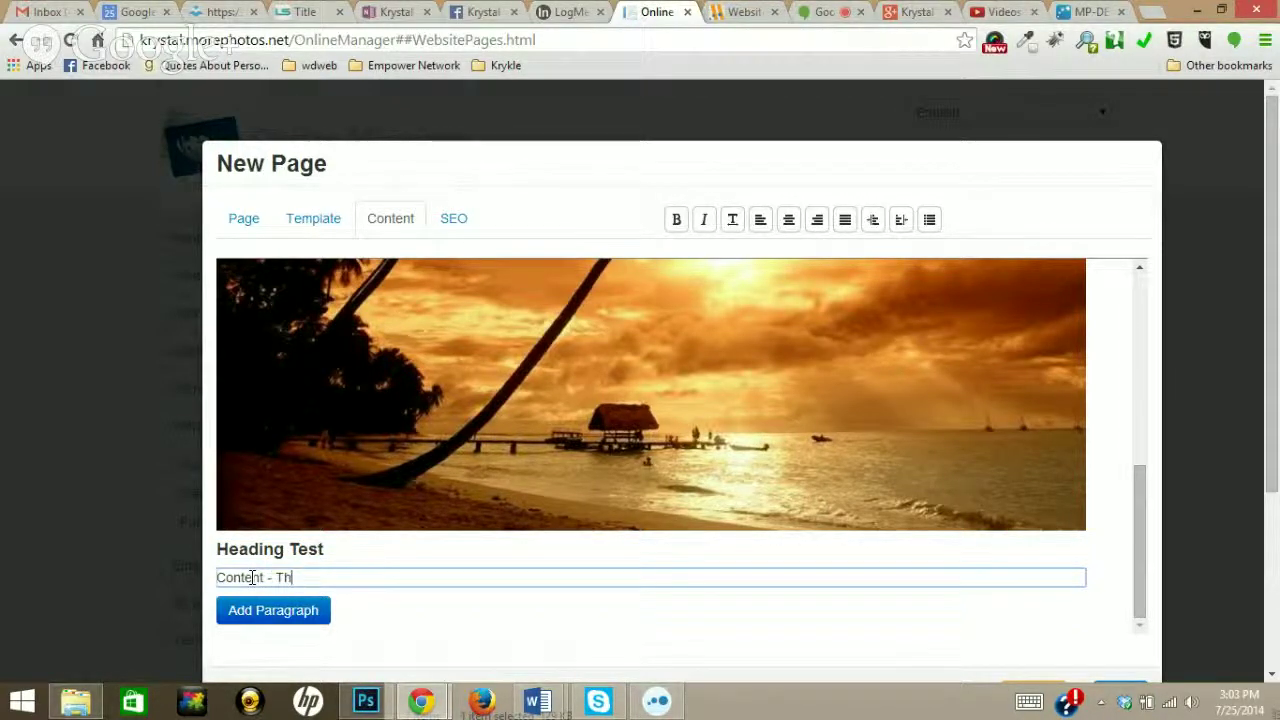
type("is is my content f")
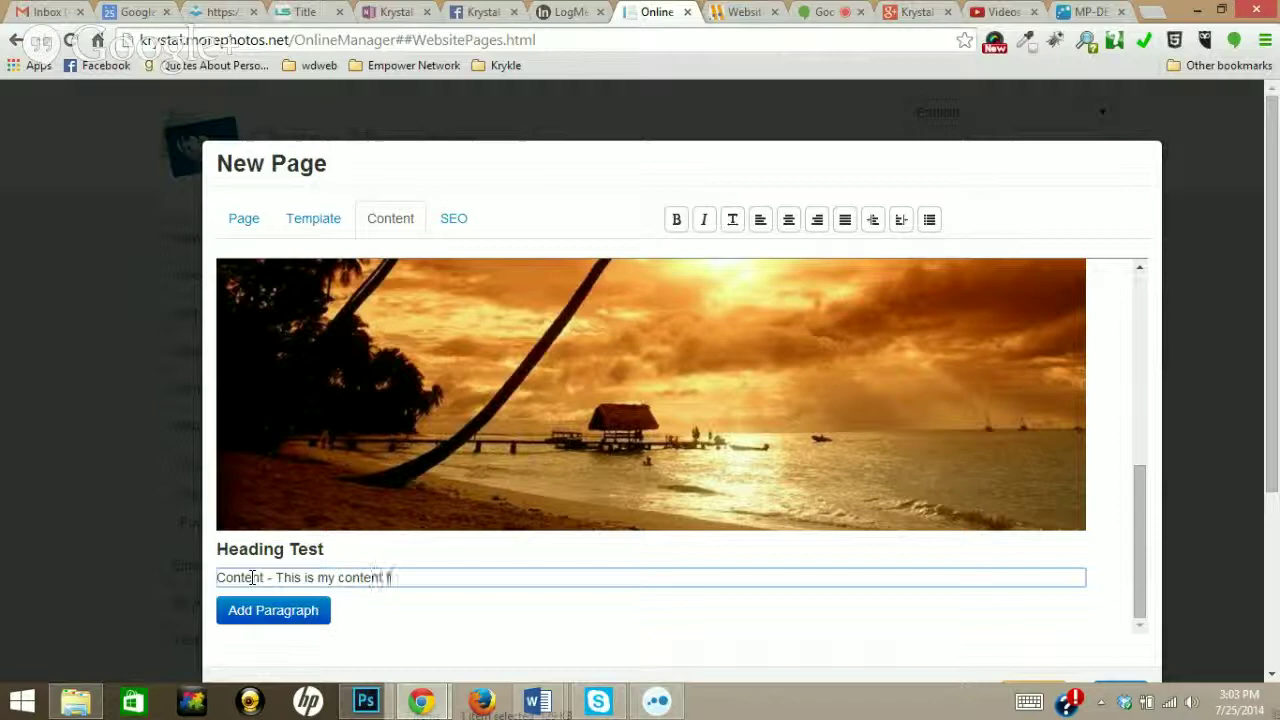
type("or my test page")
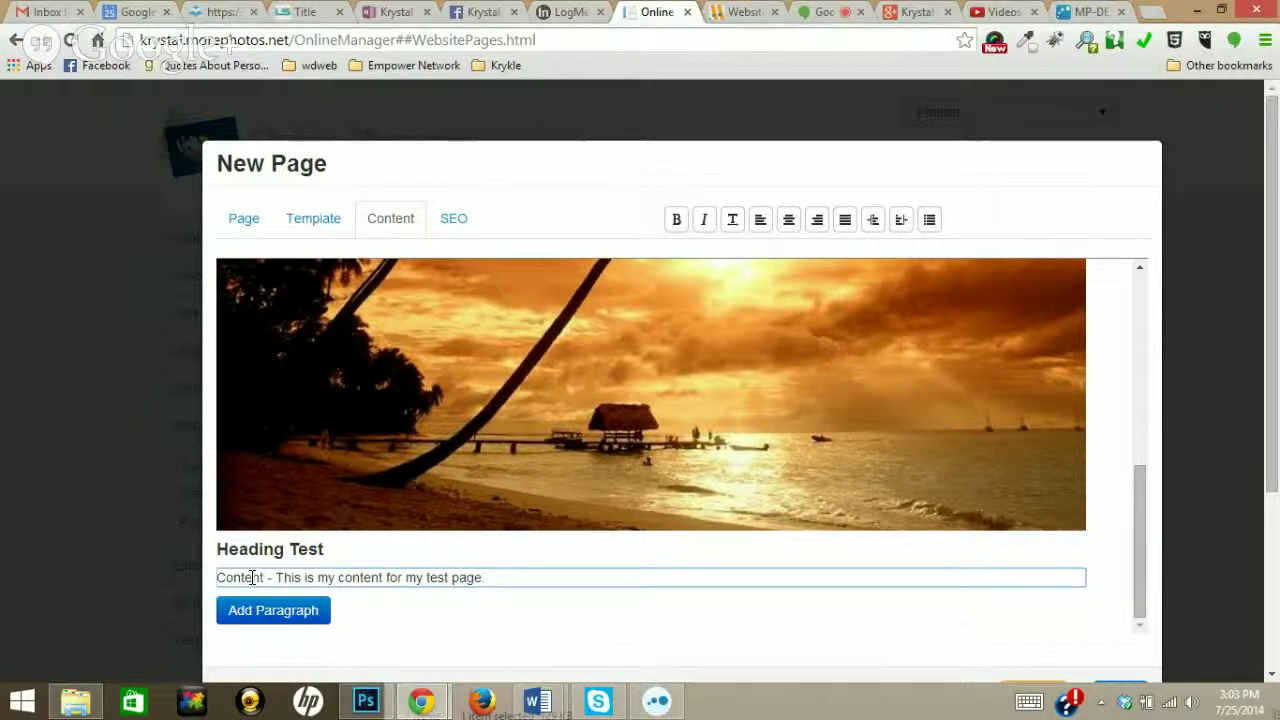
left_click(285, 617)
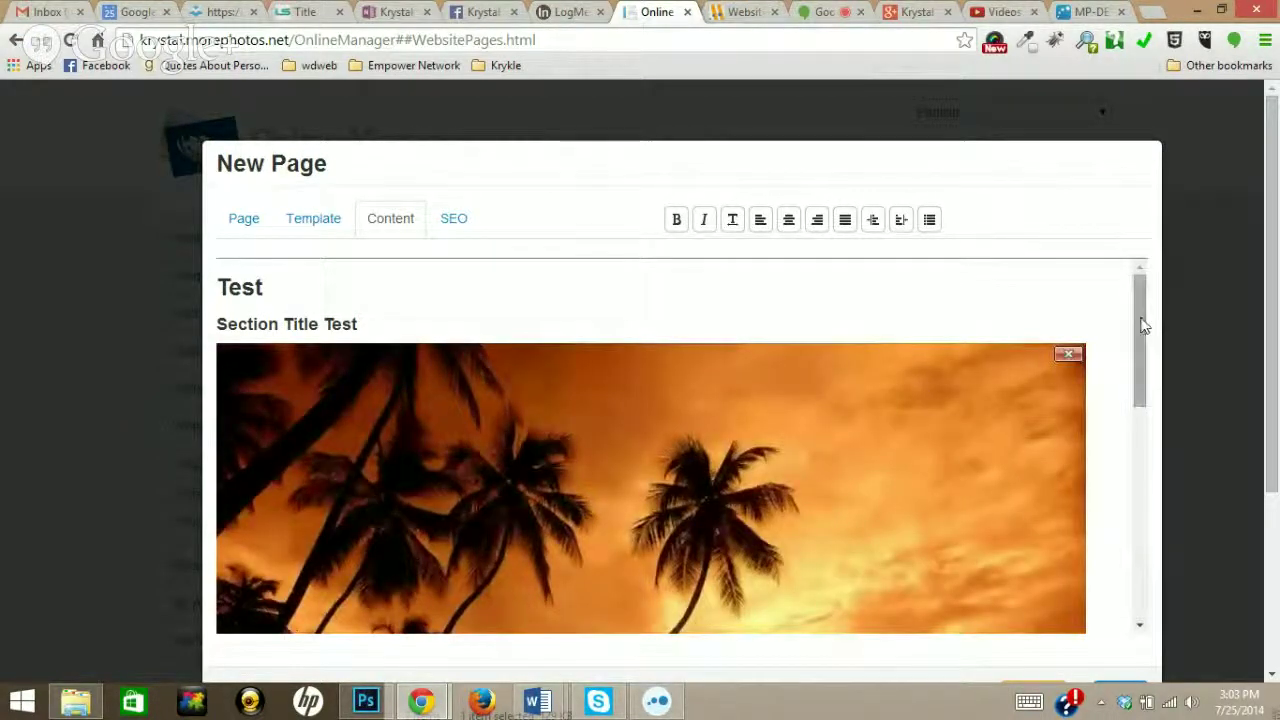
left_click_drag(1143, 323, 1150, 562)
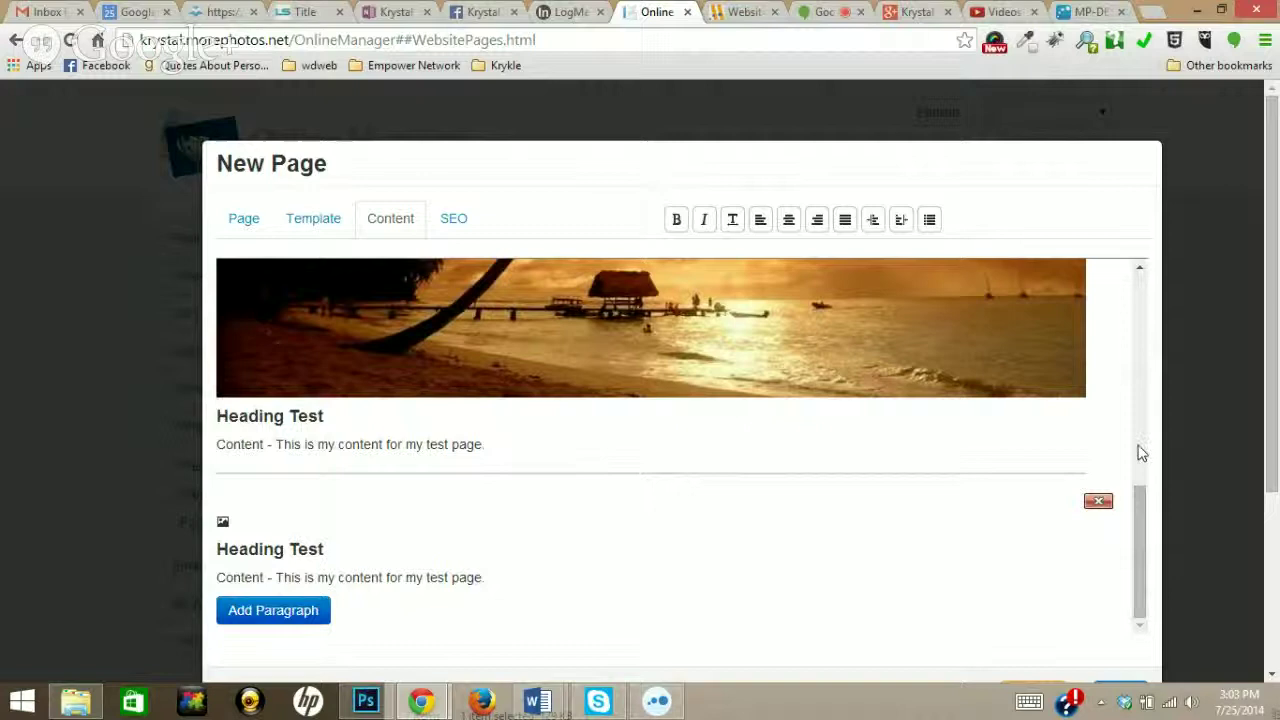
left_click(1122, 688)
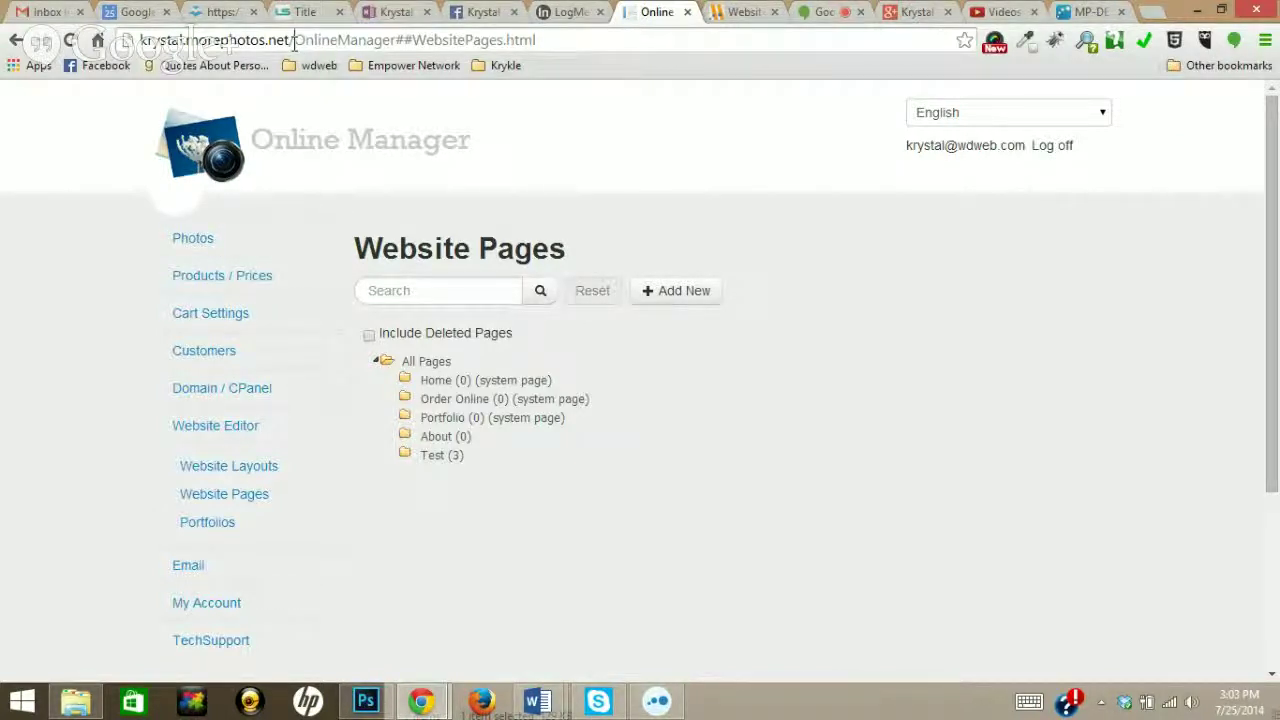
Remove 'OnlineManager##WebsitePages.html' from the address bar, leaving the site's root address
left_click_drag(294, 40, 601, 38)
key("BackSpace")
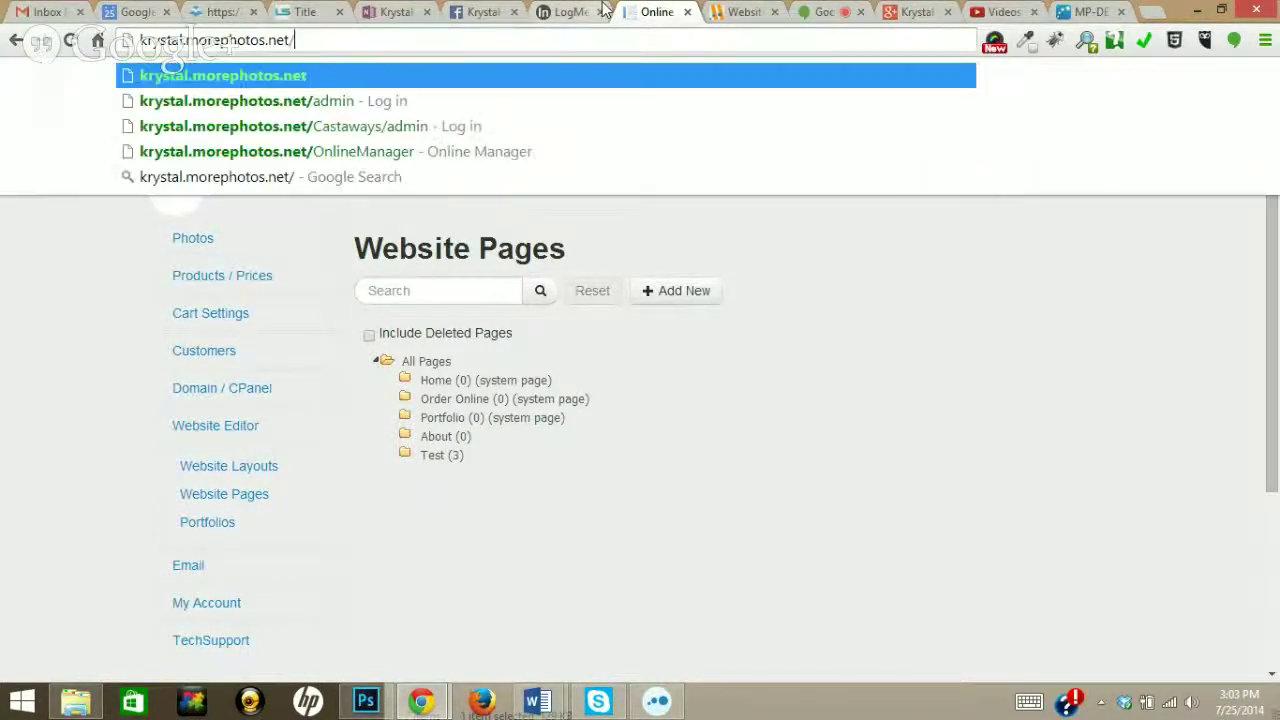
left_click(778, 259)
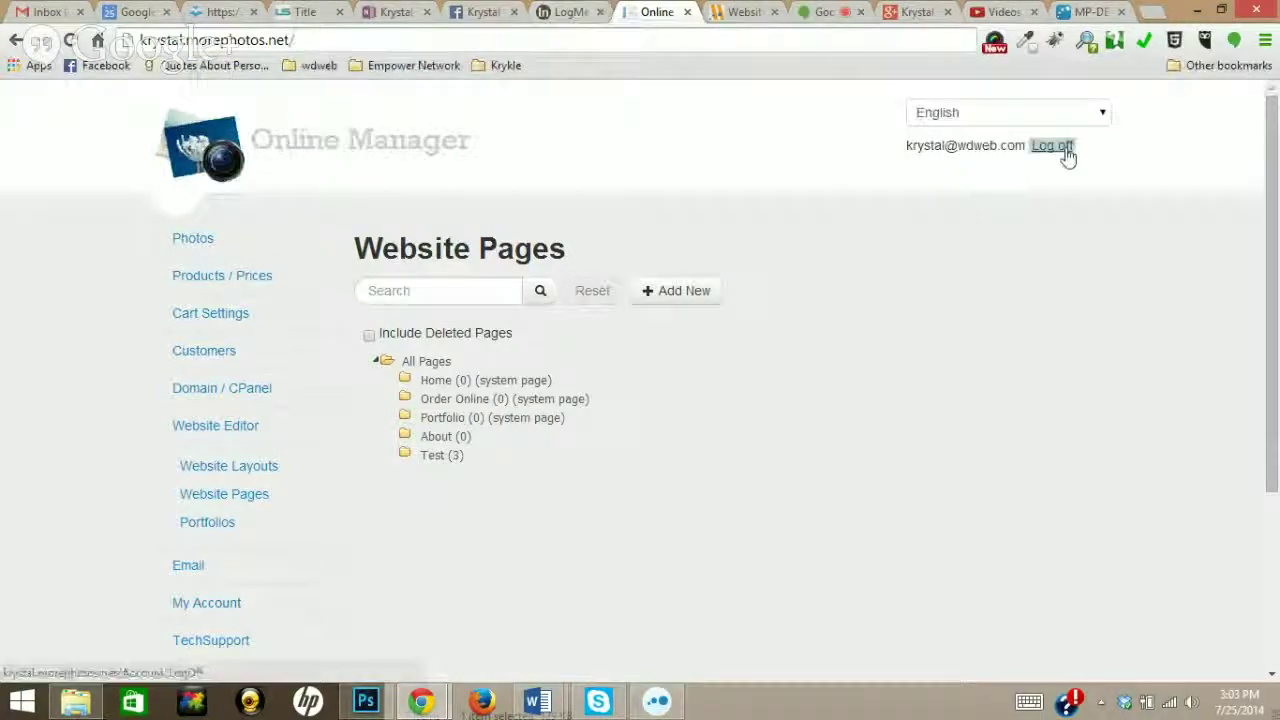
Log off to load the live Castaways site and browse the published Test page
left_click(1064, 150)
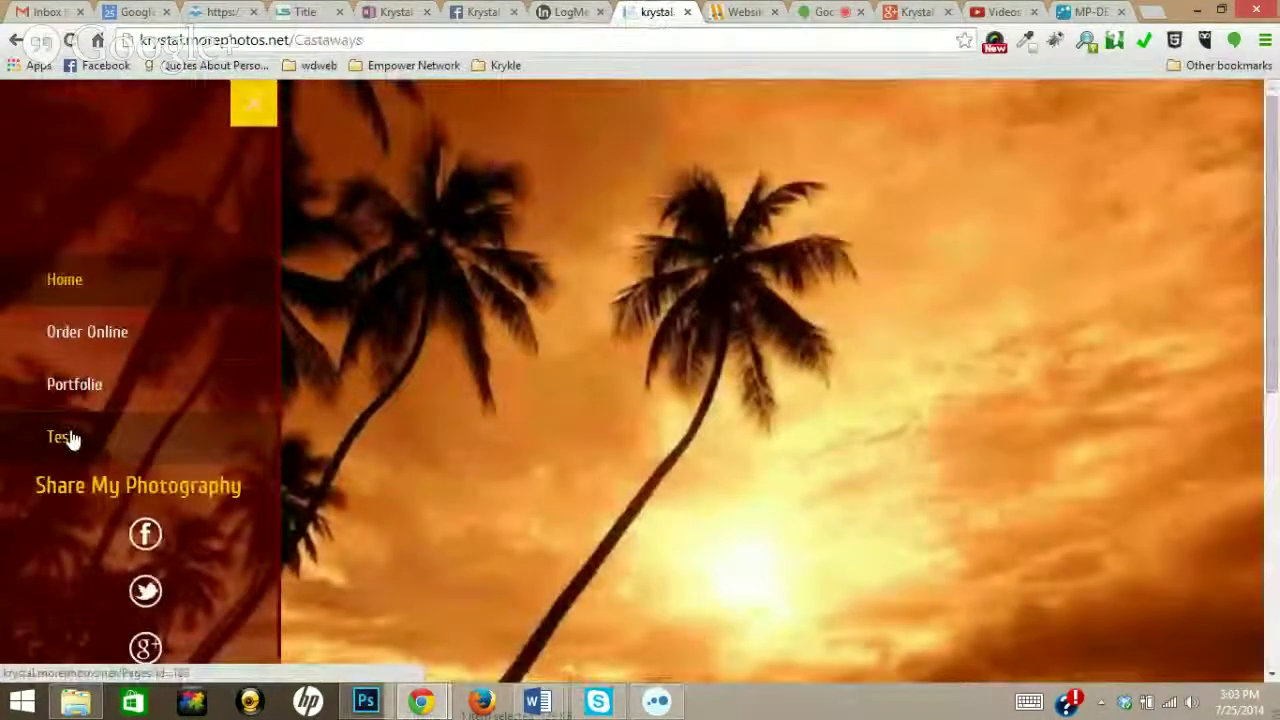
left_click(62, 437)
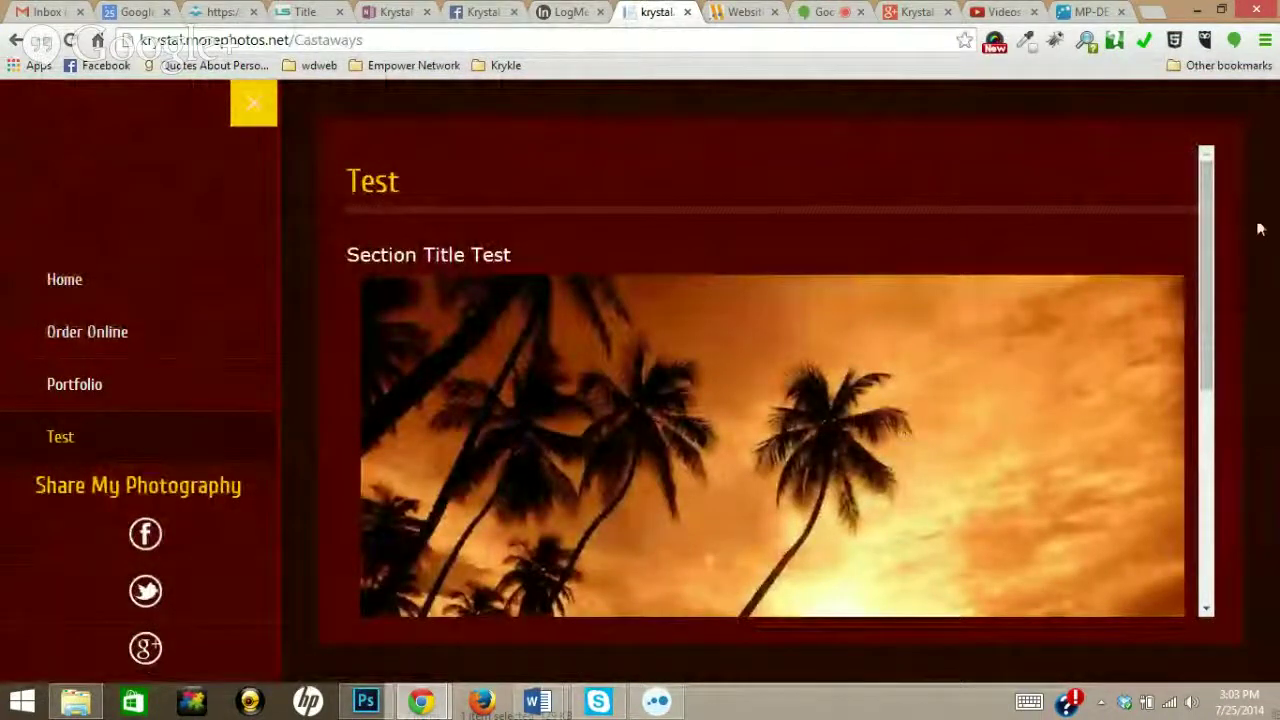
left_click_drag(1203, 236, 1185, 283)
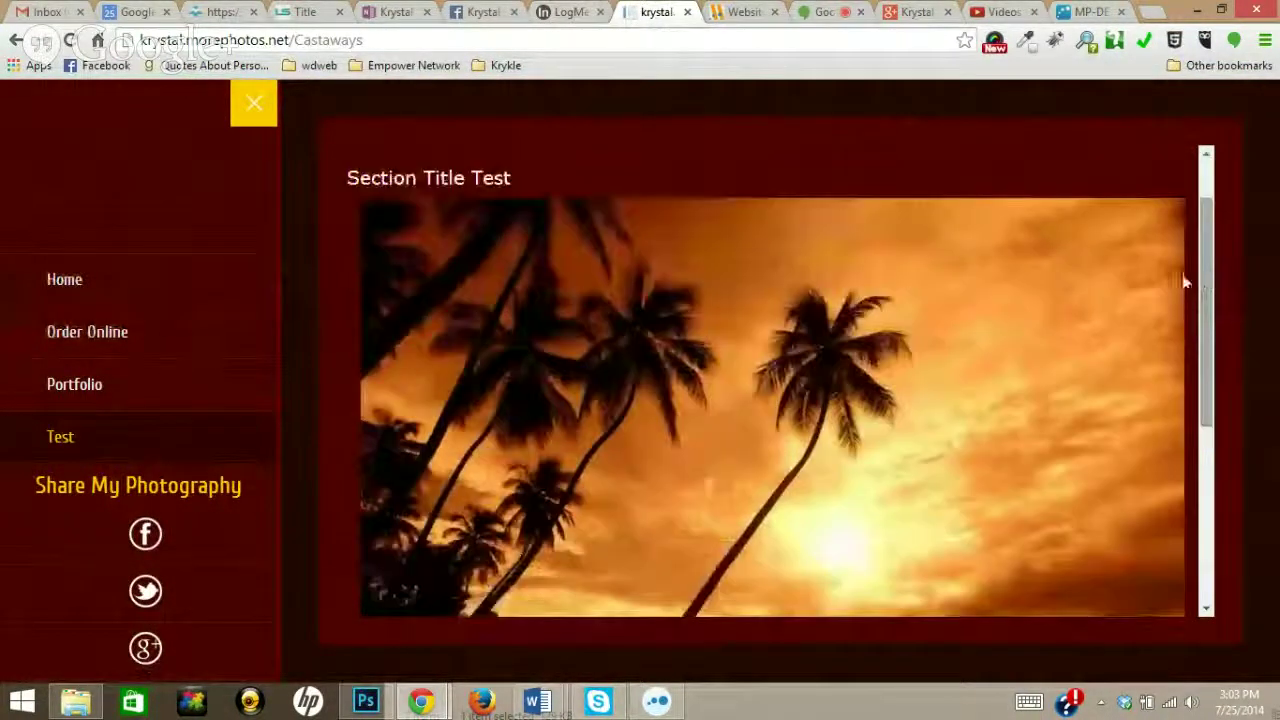
left_click(1210, 180)
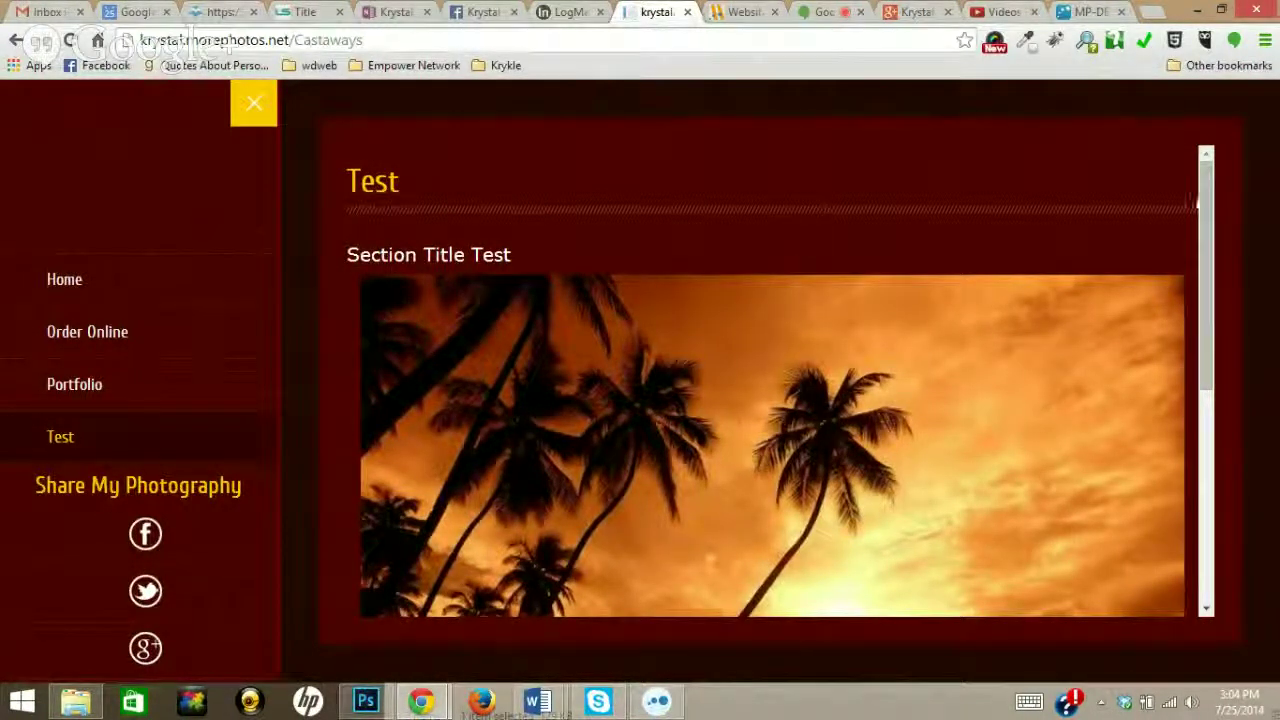
left_click_drag(1203, 200, 1212, 265)
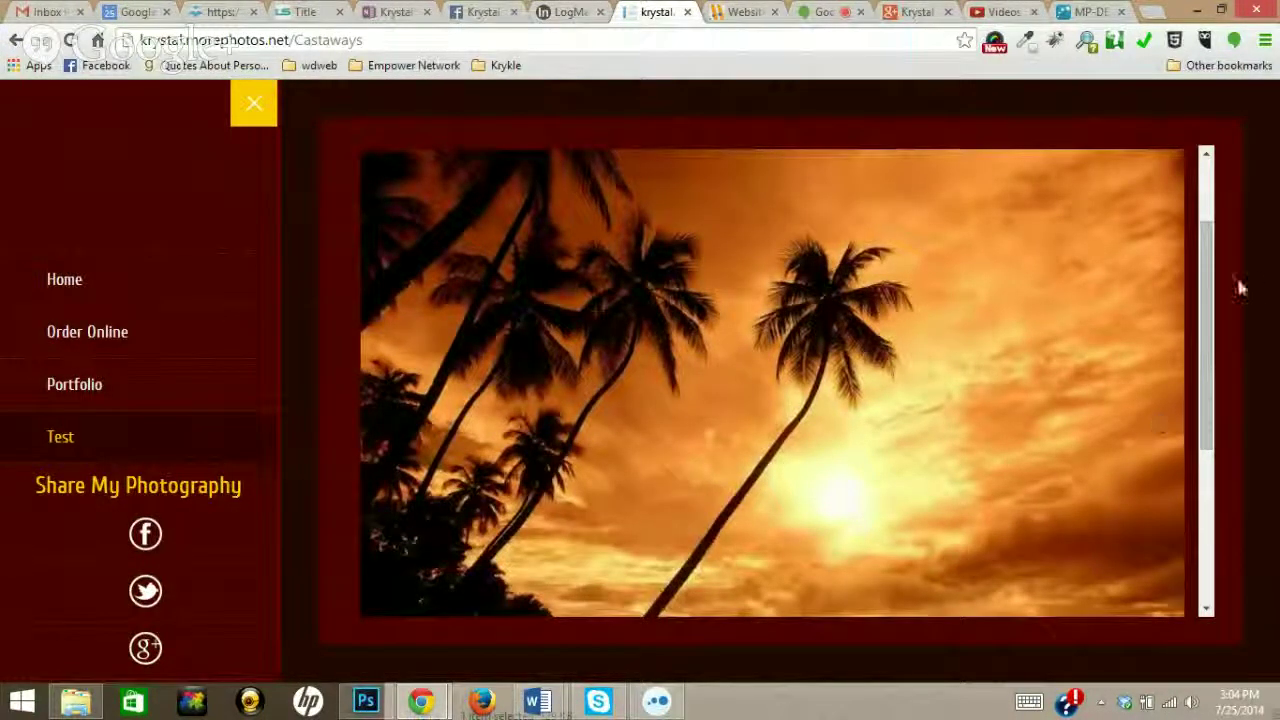
left_click_drag(1214, 334, 1214, 543)
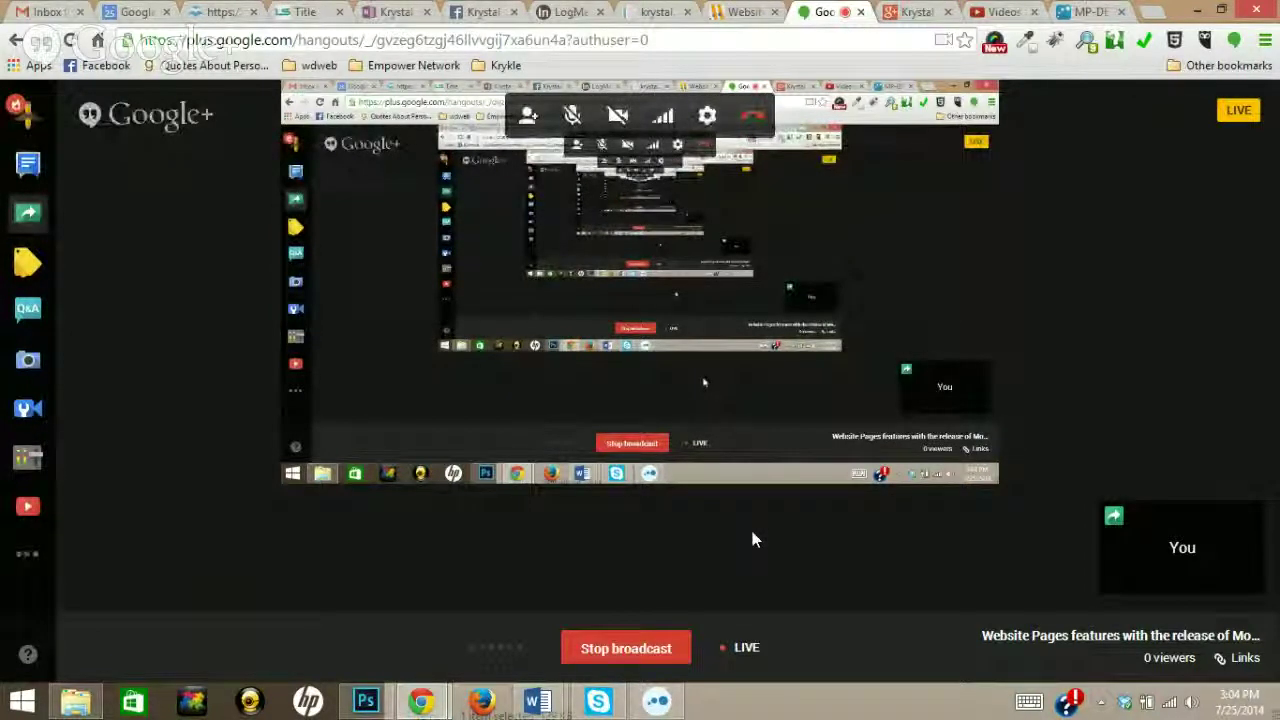
Switch to the MorePhotos website browser tab showing the morephotos.com home page
left_click(741, 14)
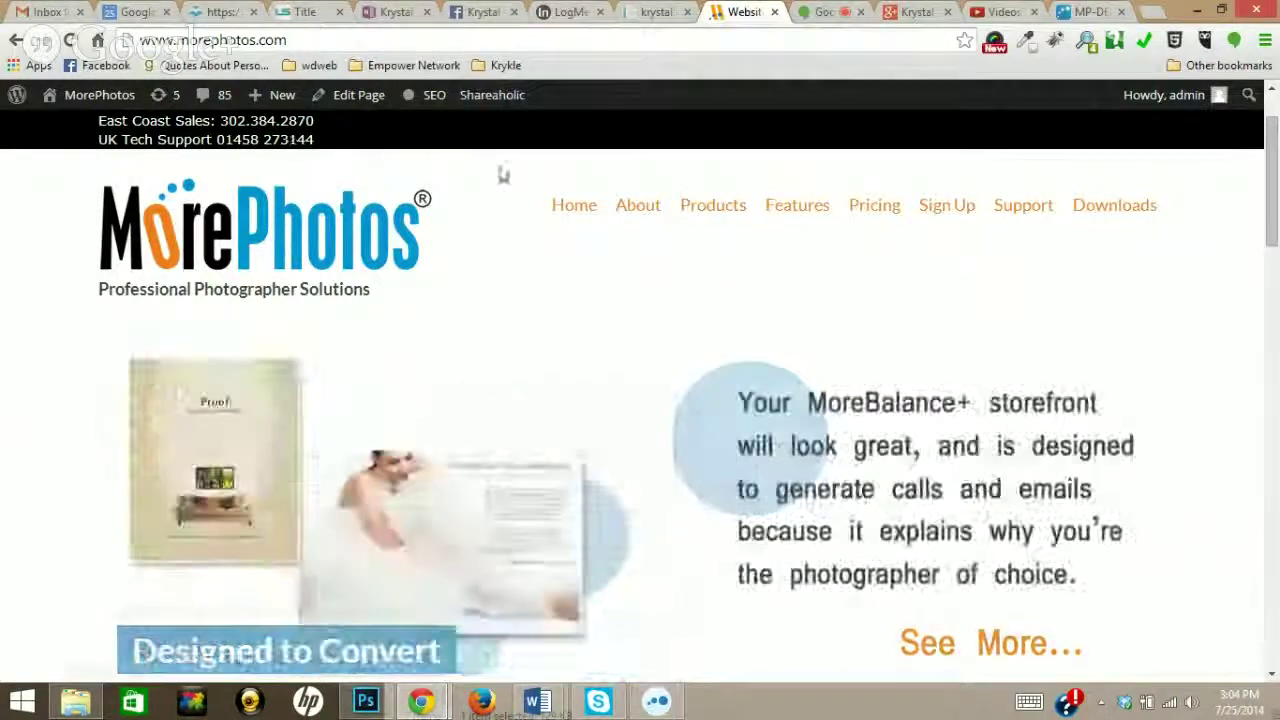
Open the Features page and scroll down to its Live Technical Support section
mouse_move(618, 207)
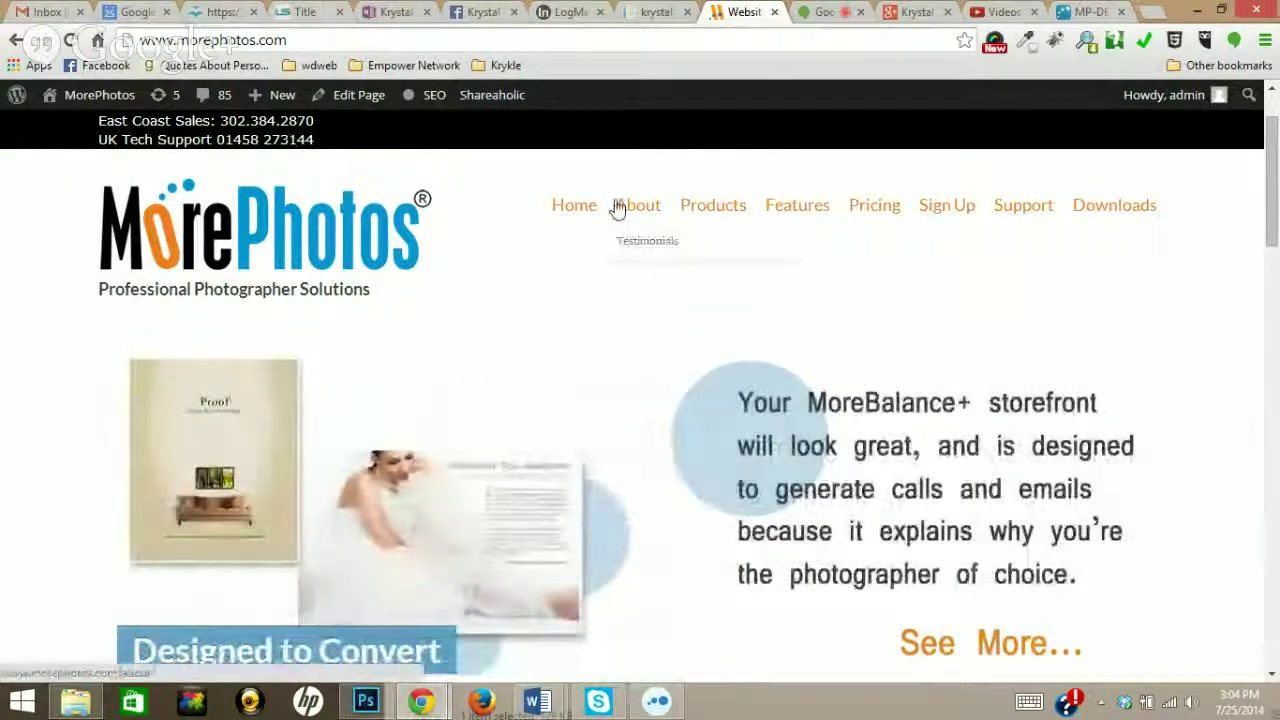
left_click(789, 206)
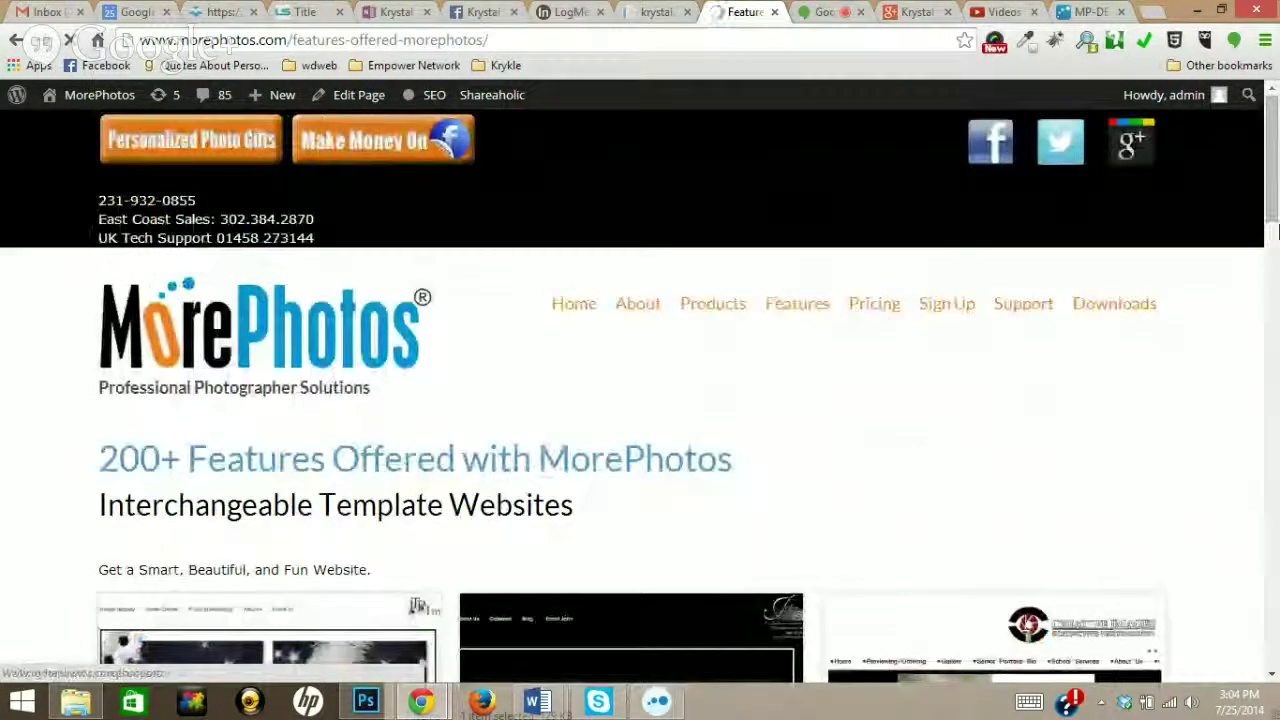
left_click_drag(1275, 183, 1275, 484)
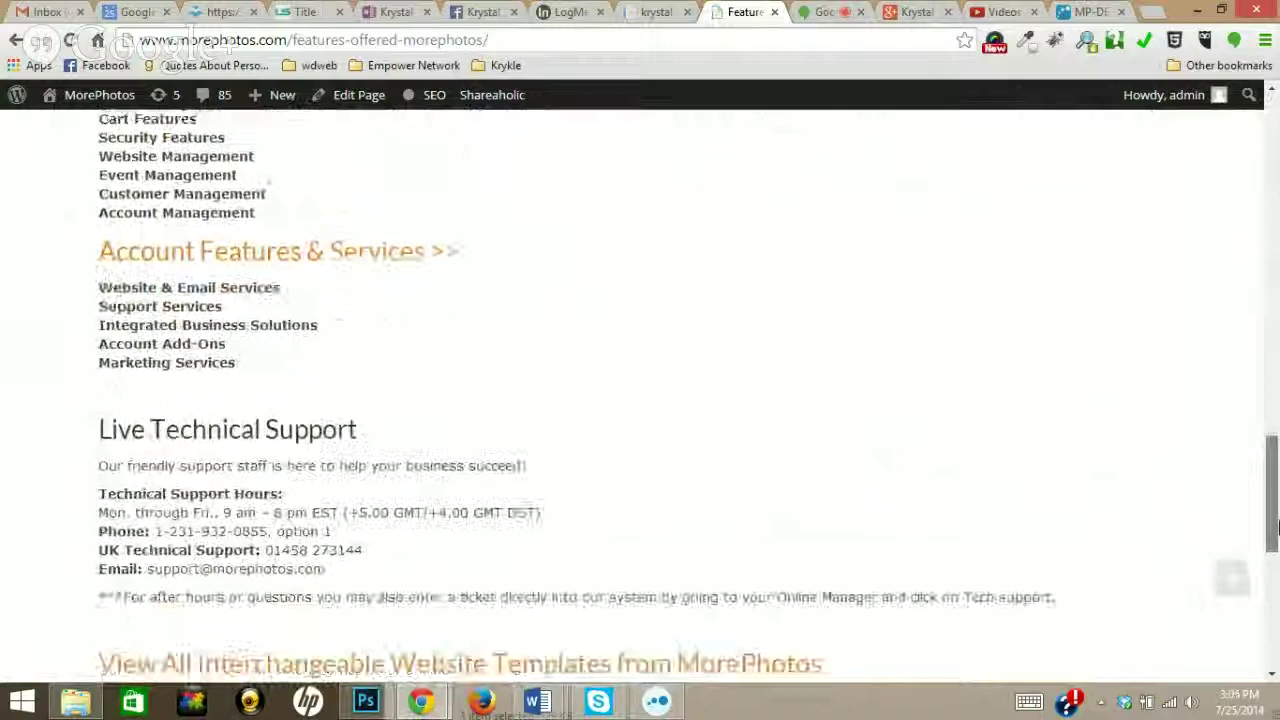
scroll(1272, 527, "down", 1)
scroll(1272, 527, "up", 1)
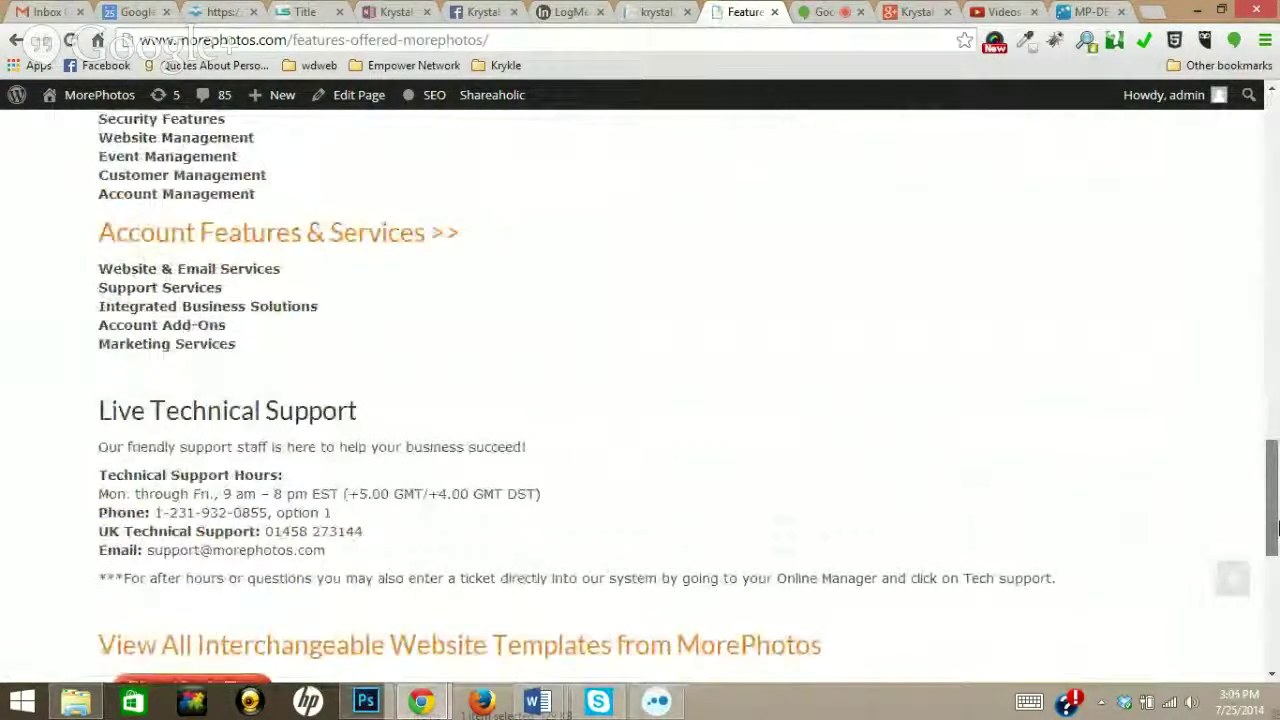